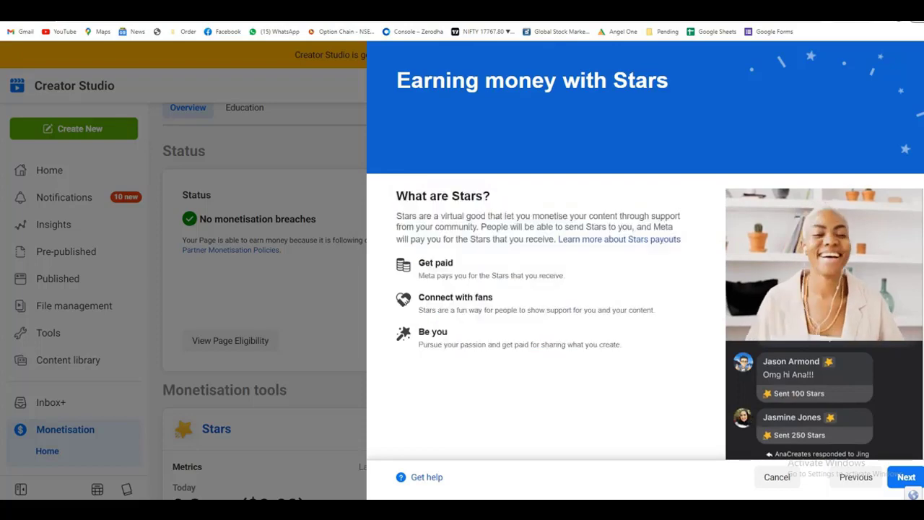
Step: Continue past the Stars introduction and open the Stars terms and conditions for review
scroll(217, 382, down, 3)
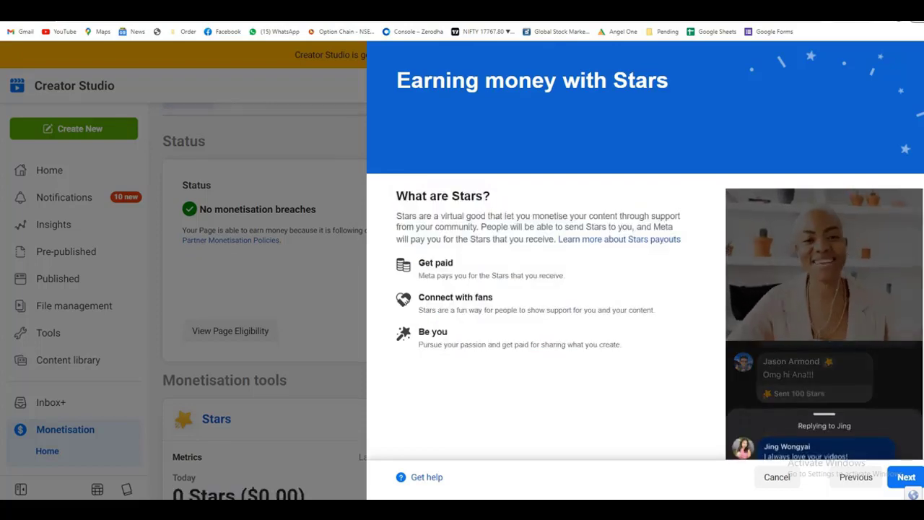
click(906, 476)
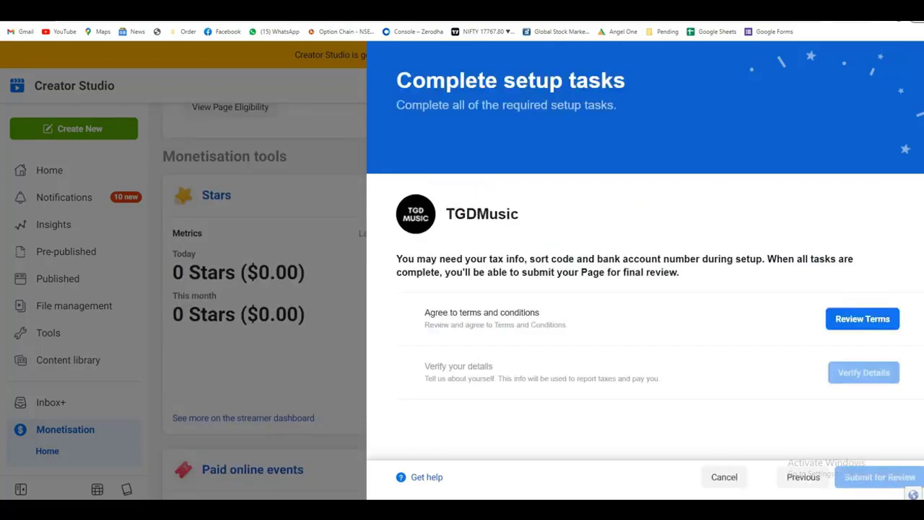
drag(415, 313, 567, 327)
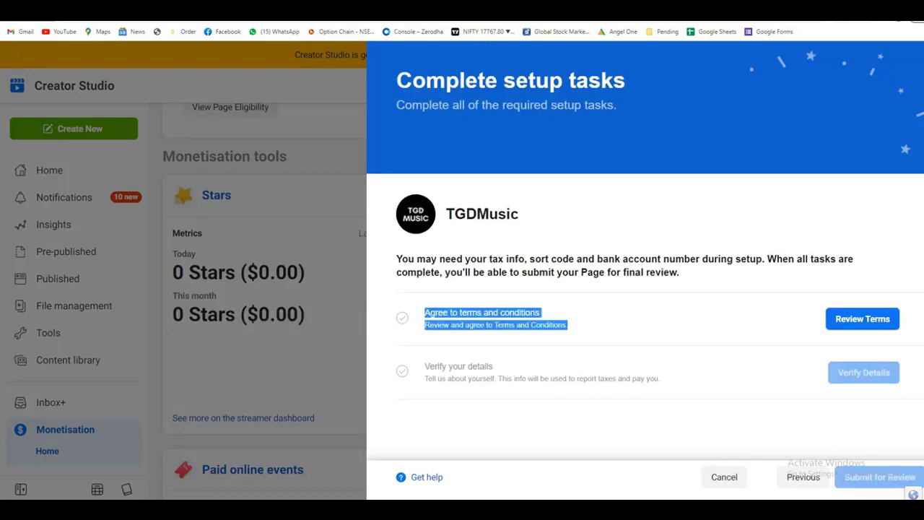
click(567, 327)
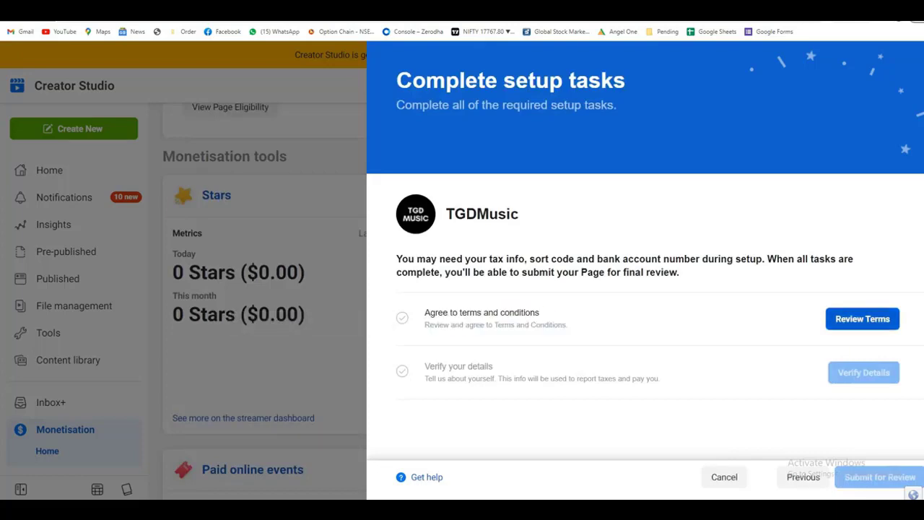
click(861, 319)
Step: Read through the Stars terms and conditions and agree to them
scroll(650, 346, down, 10)
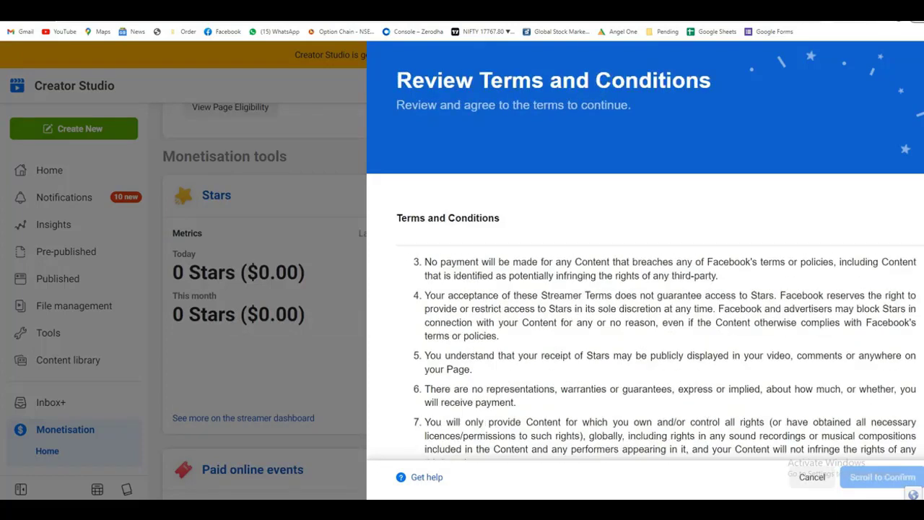
scroll(649, 347, down, 10)
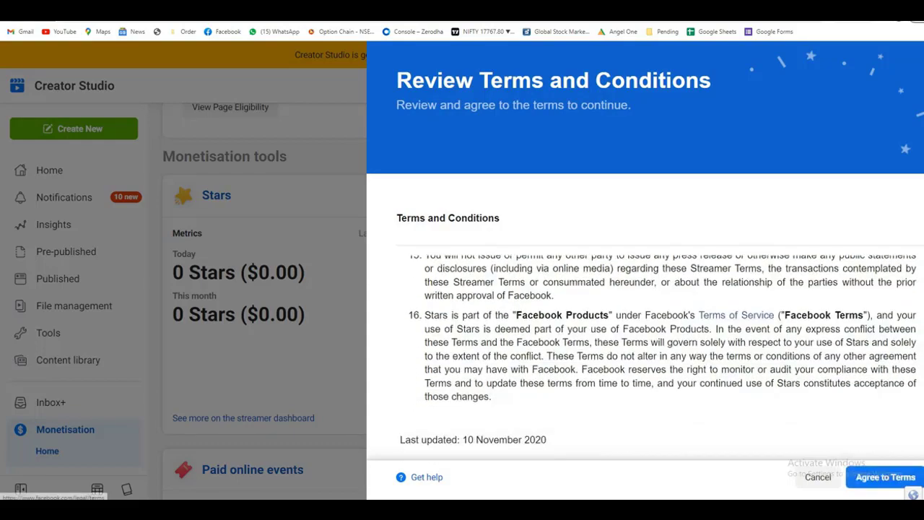
click(885, 476)
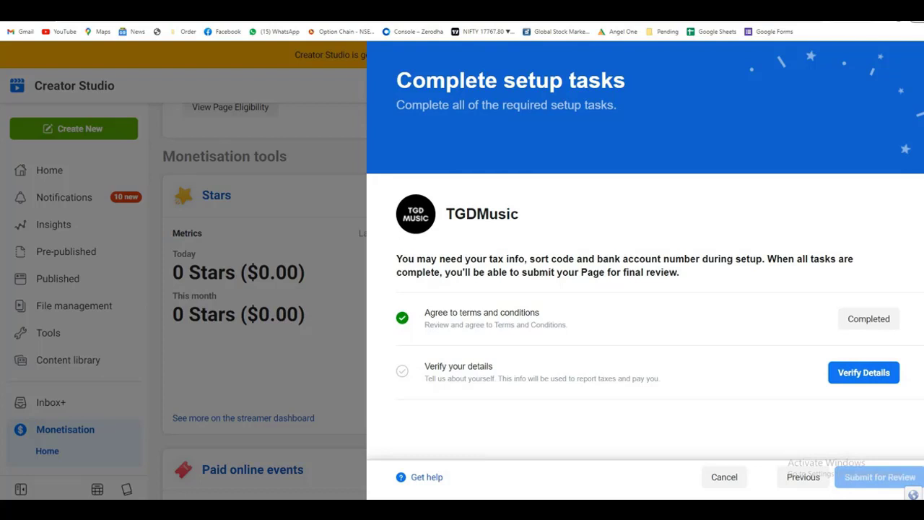
Step: Verify the account details and continue to the payout account setup
drag(425, 366, 658, 378)
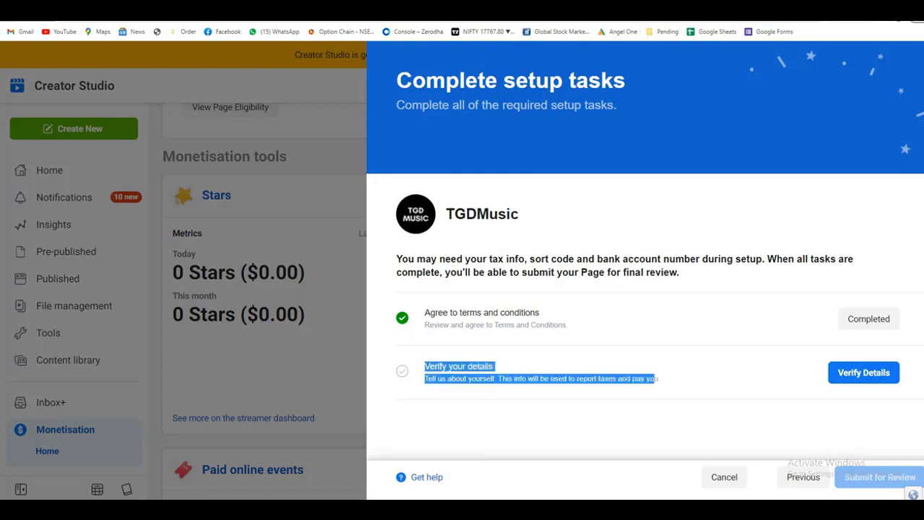
click(863, 372)
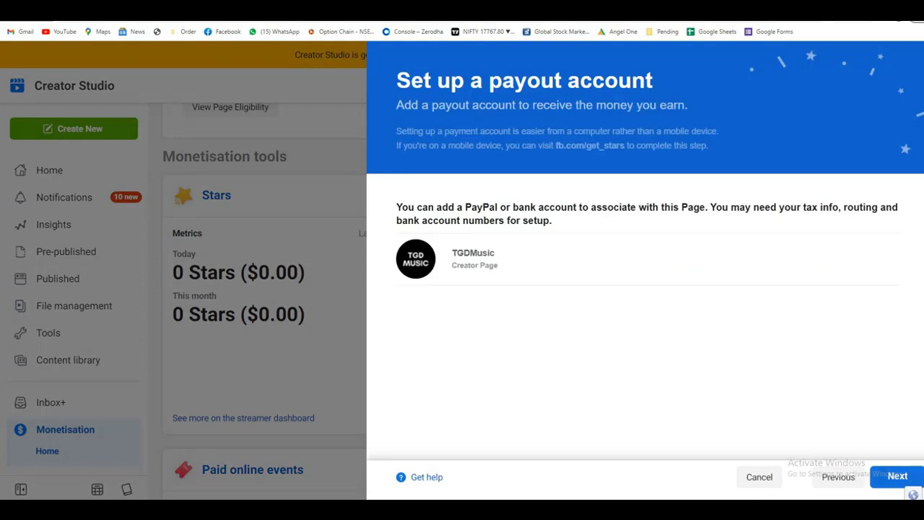
click(895, 476)
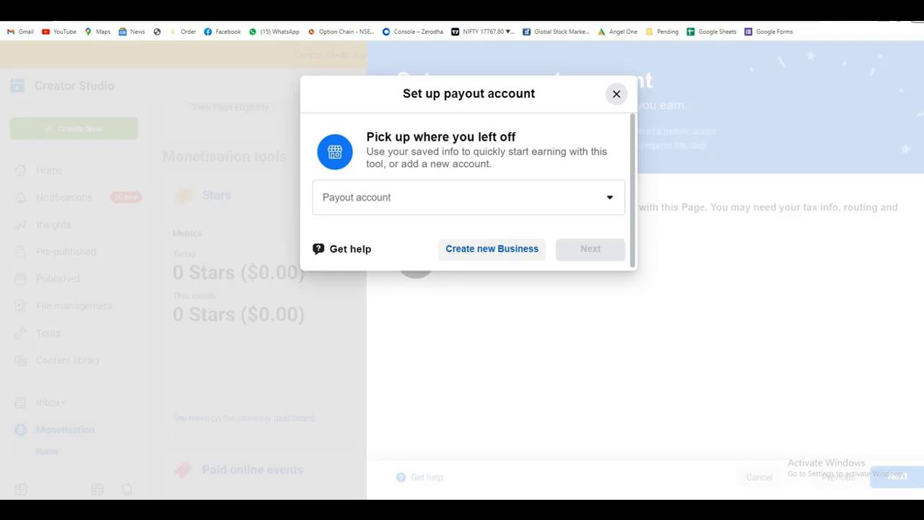
Step: Start a new payout account and pick the date of birth in the calendar
click(491, 248)
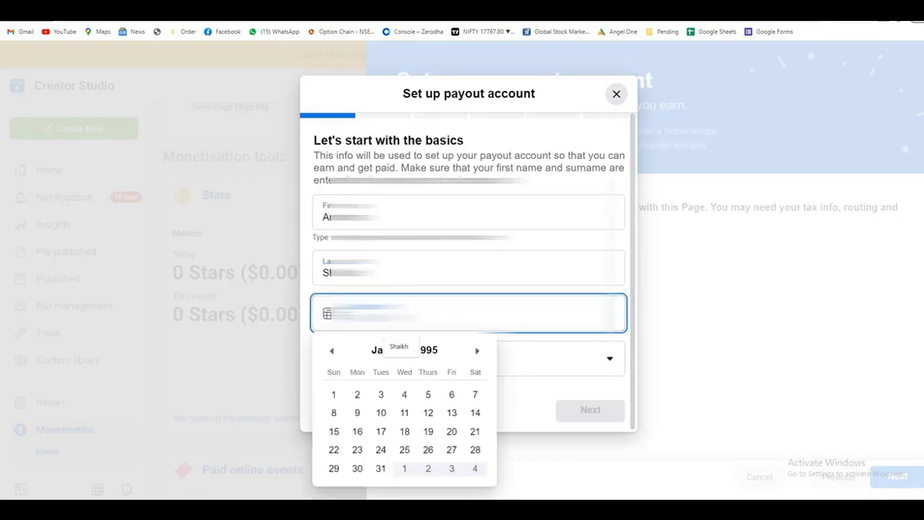
key(Page_Up)
key(Page_Up)
key(Page_Up)
key(Page_Up)
key(Page_Up)
key(Page_Up)
key(Page_Up)
key(Page_Up)
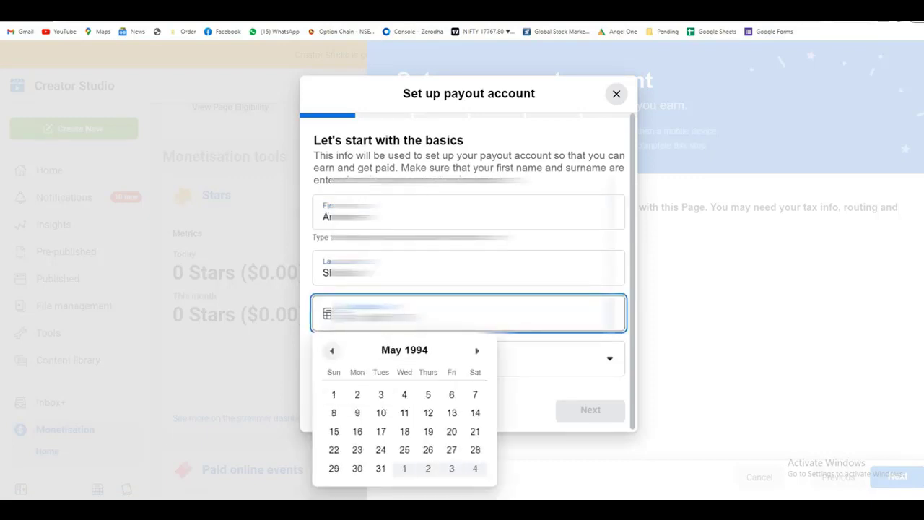
key(Page_Down)
key(Page_Down)
key(Page_Down)
key(Page_Down)
key(Page_Down)
key(Page_Down)
key(Page_Down)
key(Page_Down)
key(Page_Down)
key(Page_Down)
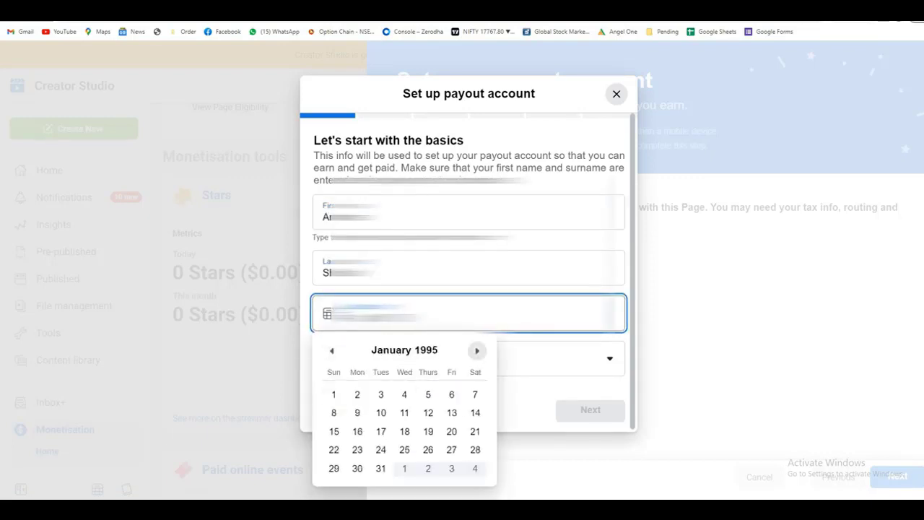
key(Page_Down)
key(Page_Down)
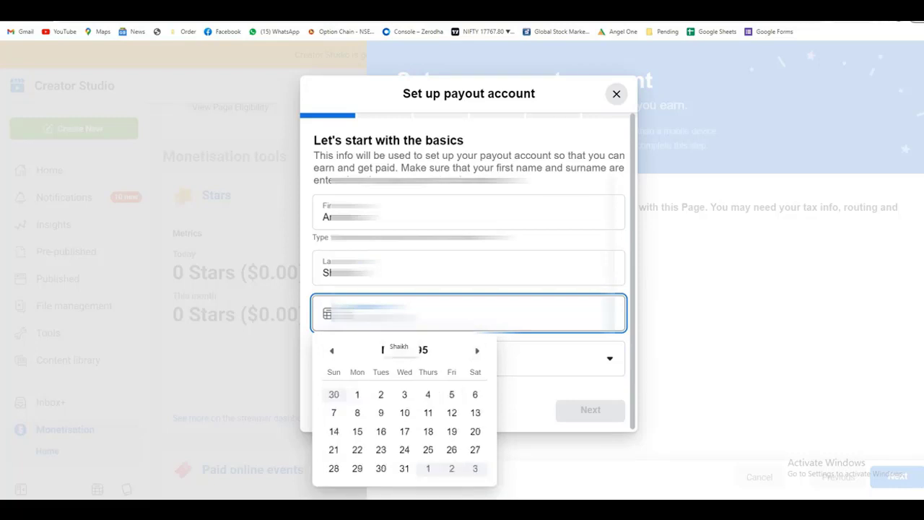
key(Return)
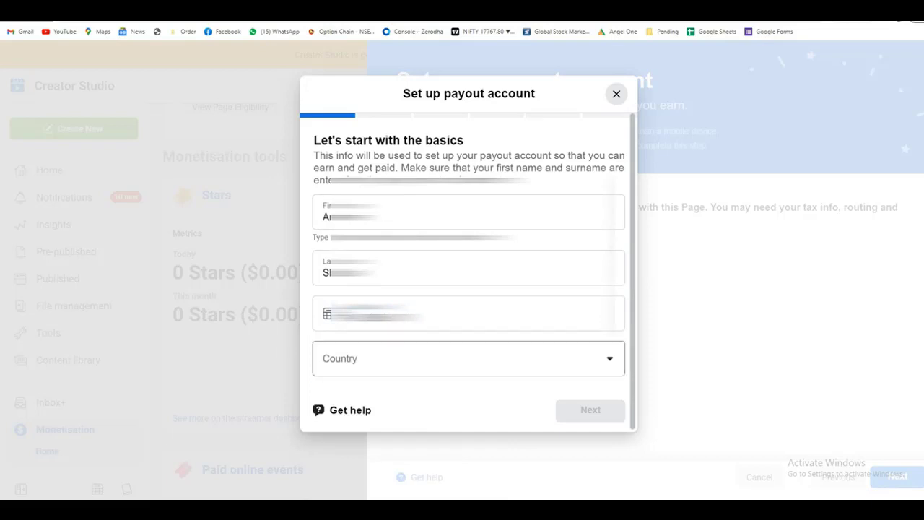
Step: Select India as the country
click(462, 358)
scroll(419, 433, down, 8)
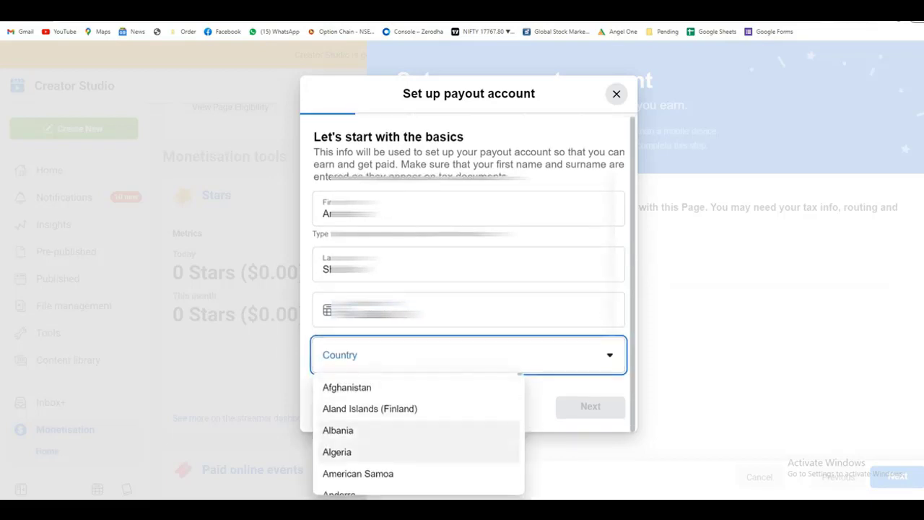
scroll(419, 433, down, 20)
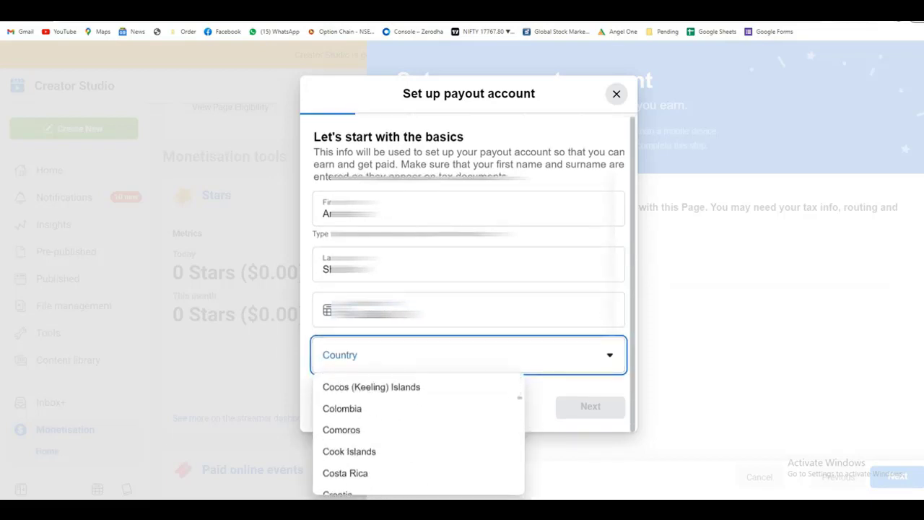
click(332, 422)
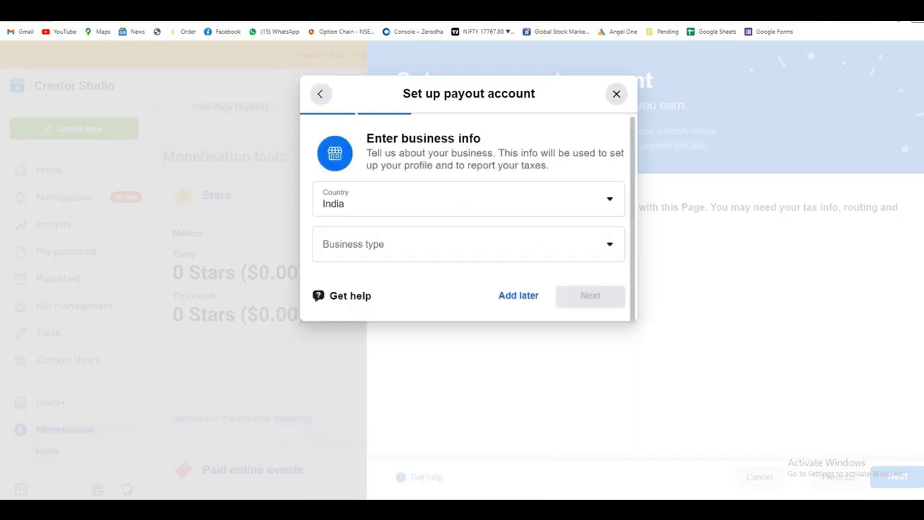
Step: Choose Individual as the business type and continue to the home address step
click(433, 244)
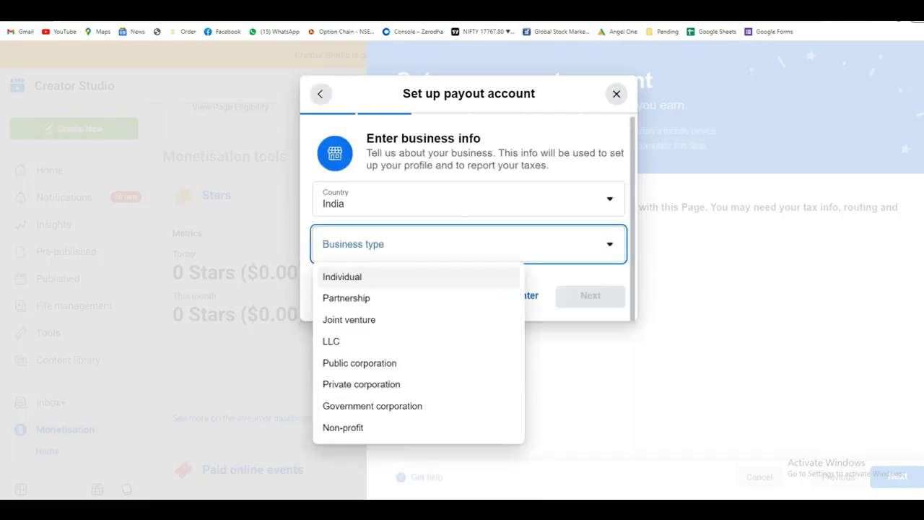
click(342, 276)
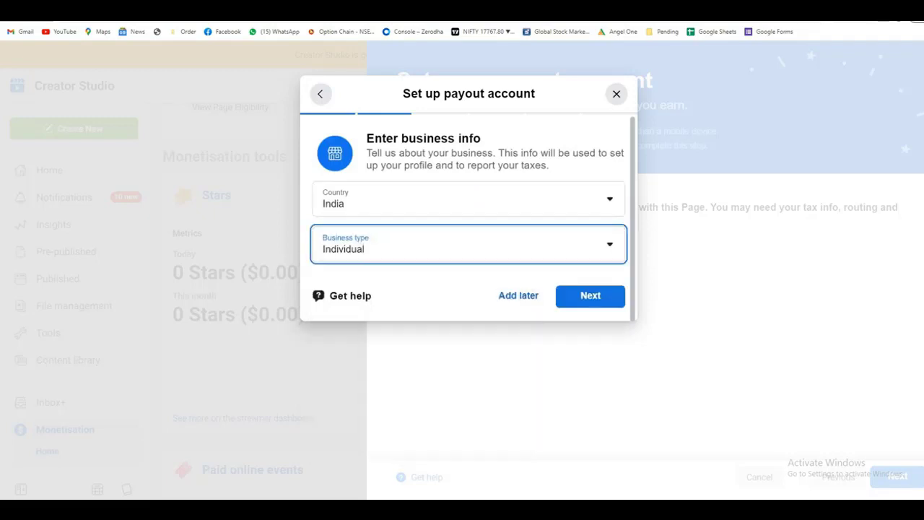
click(433, 244)
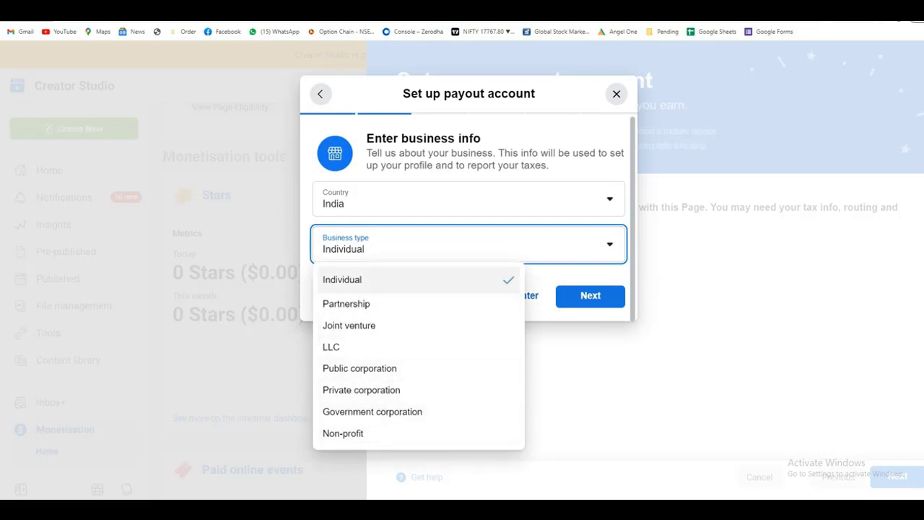
click(342, 279)
click(590, 296)
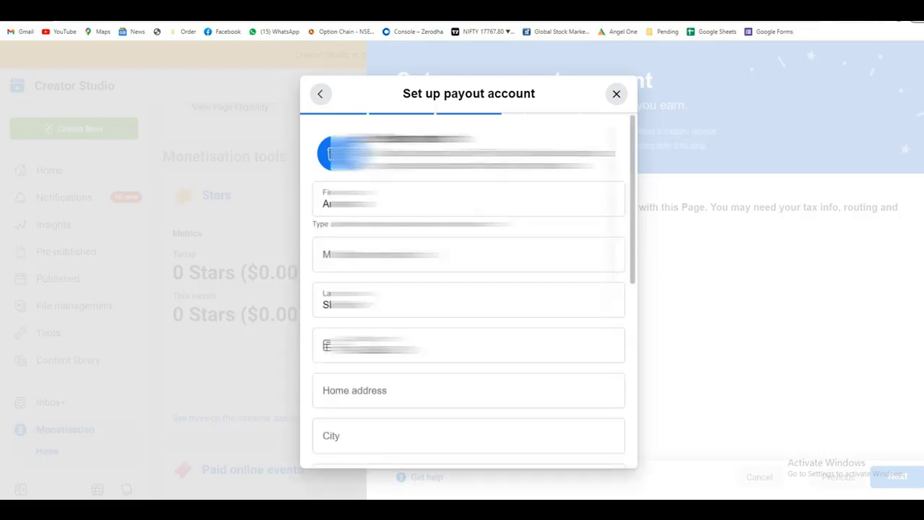
Step: Enter postcode 28 in the payout address form
scroll(469, 289, down, 10)
scroll(469, 289, up, 10)
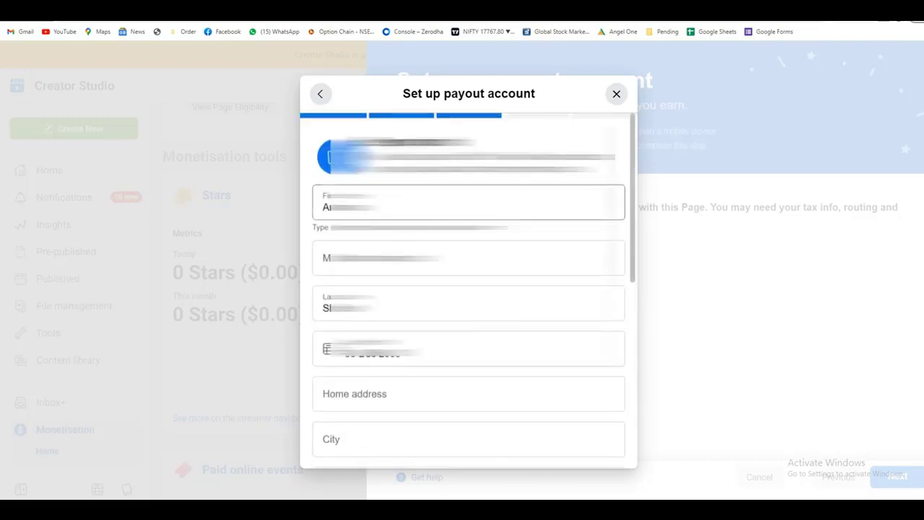
scroll(469, 289, down, 2)
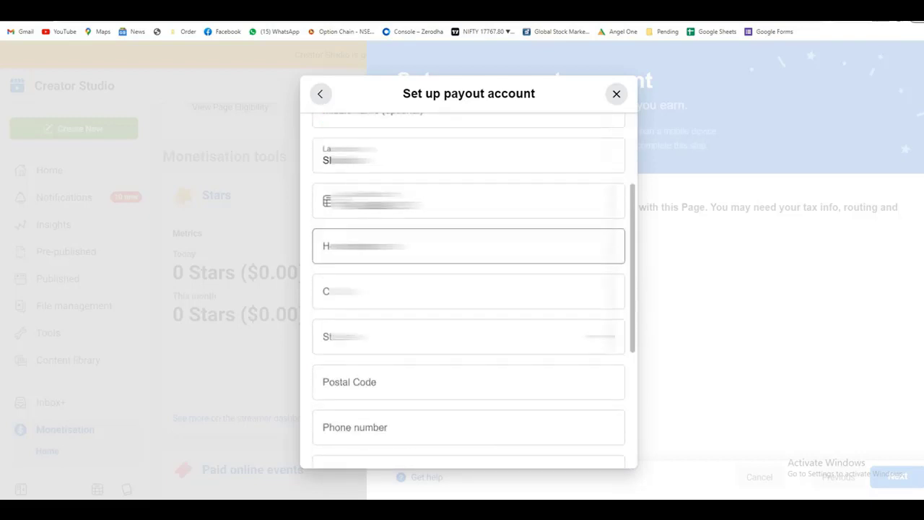
click(470, 246)
key(Tab)
key(Tab)
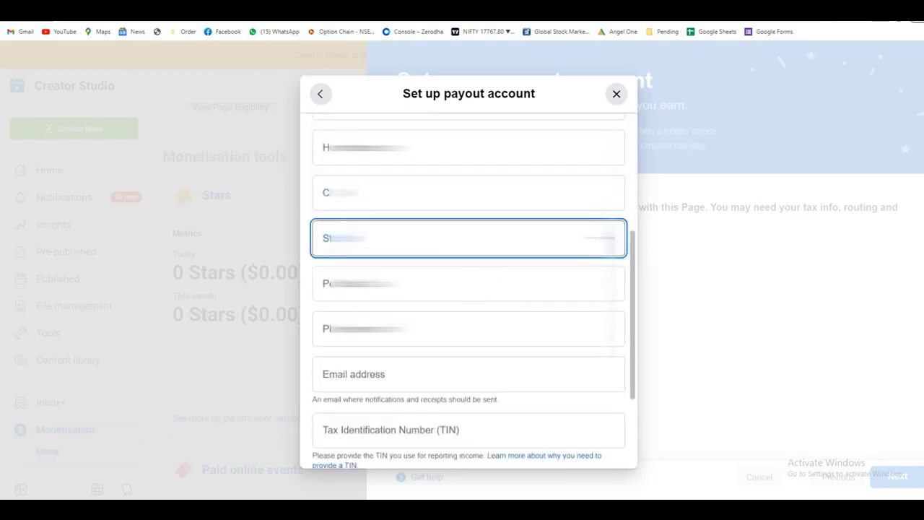
key(Tab)
text(28)
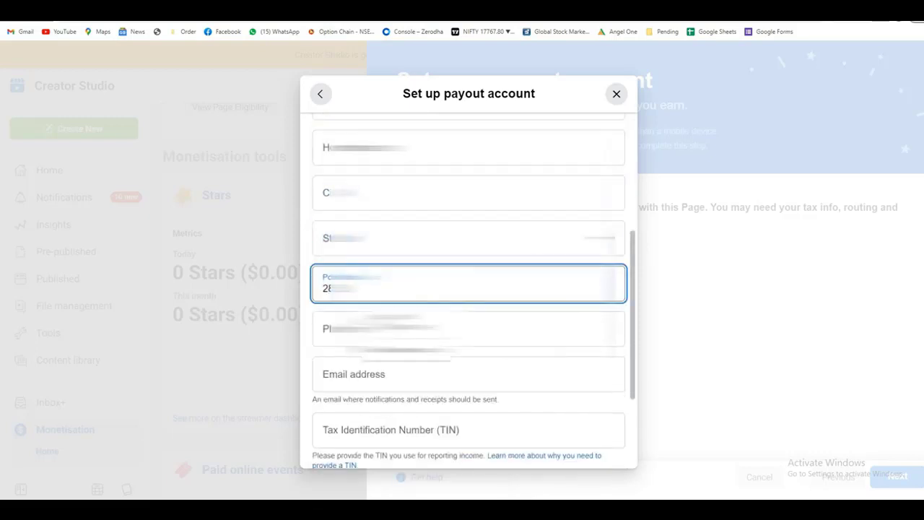
Step: Fill in 'Jh' for the state and city, and begin the street address with 'S'
key(shift+Tab)
key(shift+Tab)
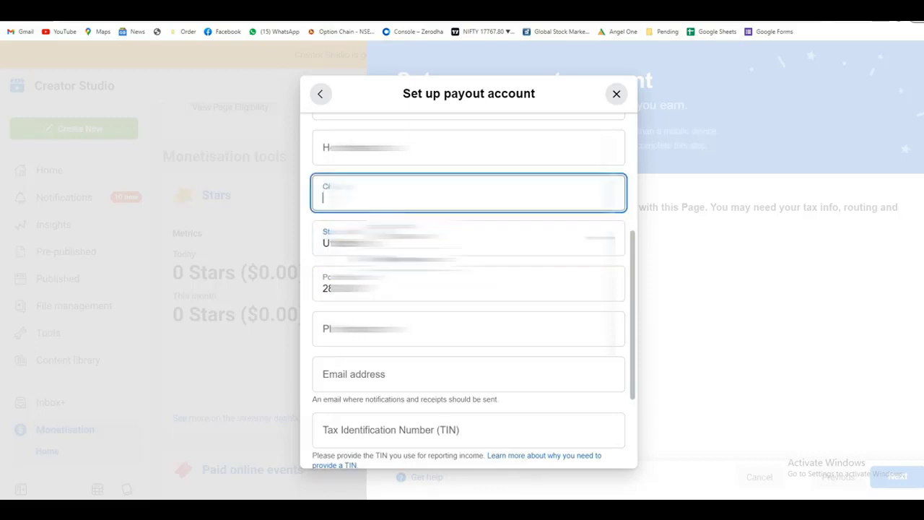
text(Jh)
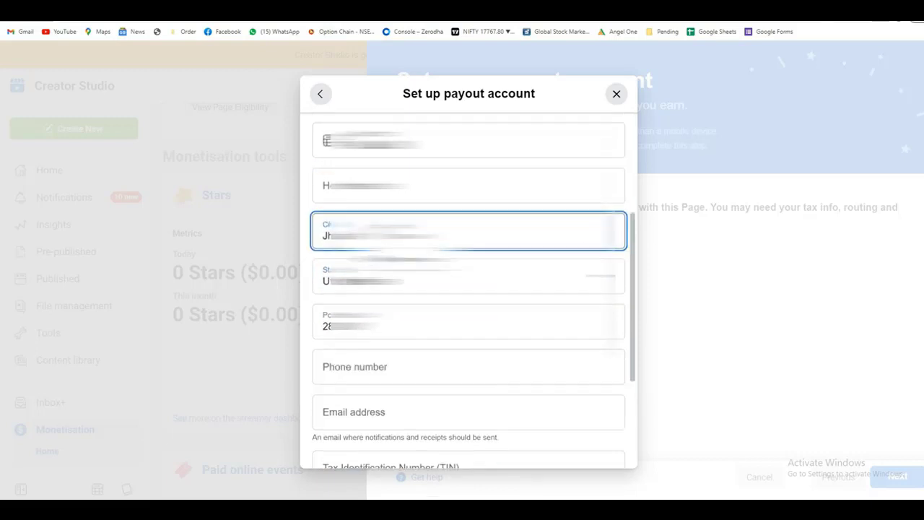
key(shift+Tab)
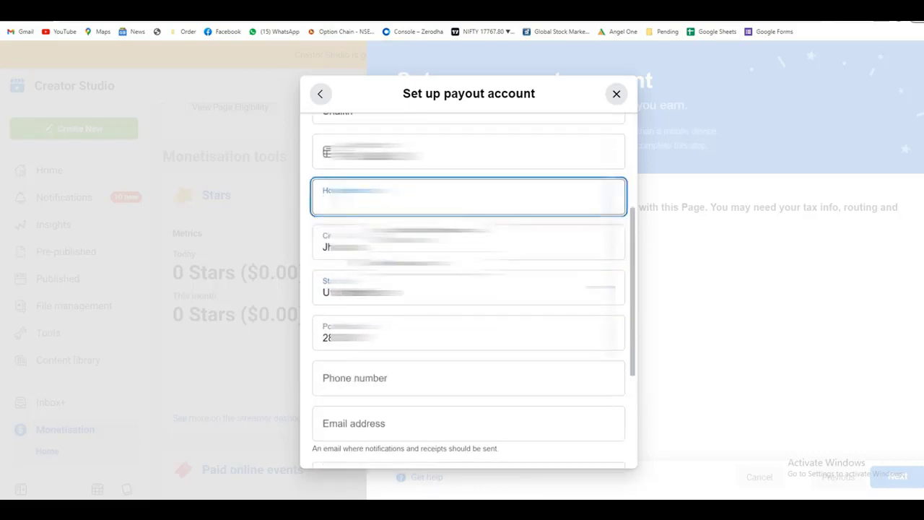
text(Jh)
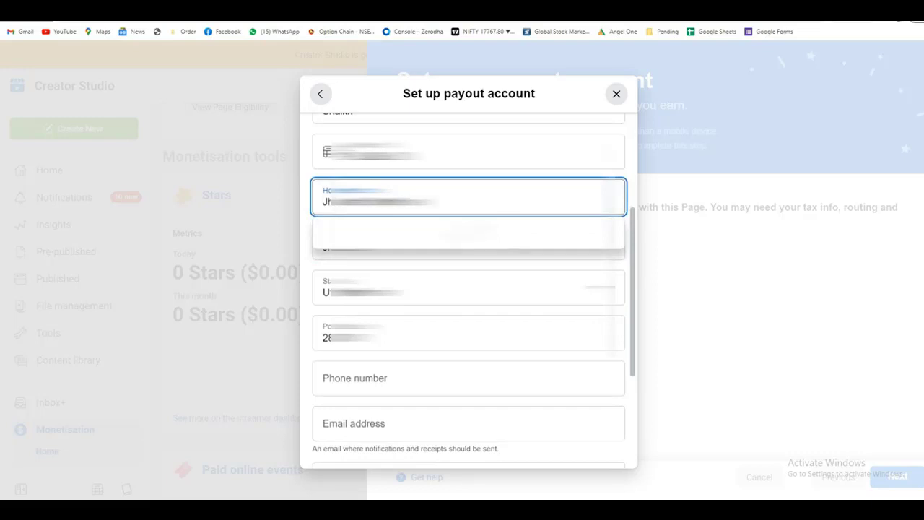
click(321, 201)
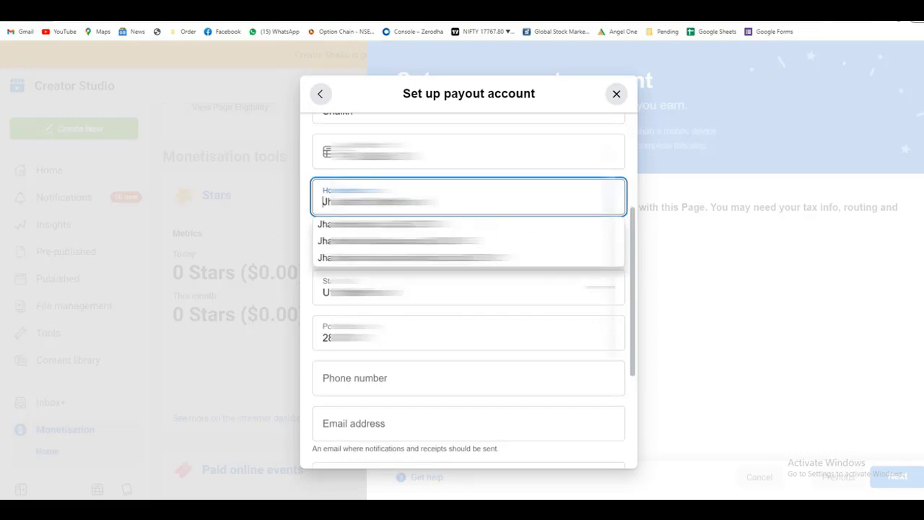
text(S)
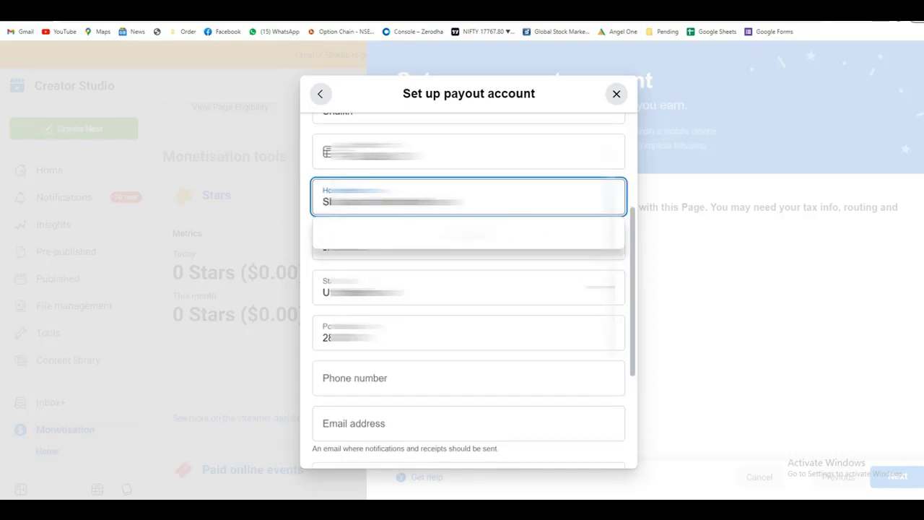
key(Tab)
key(Tab)
key(Tab)
key(Tab)
key(Tab)
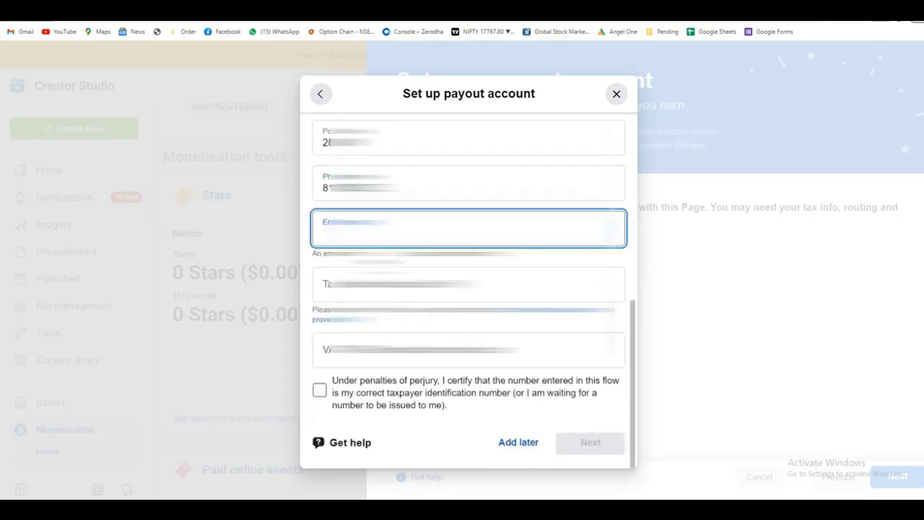
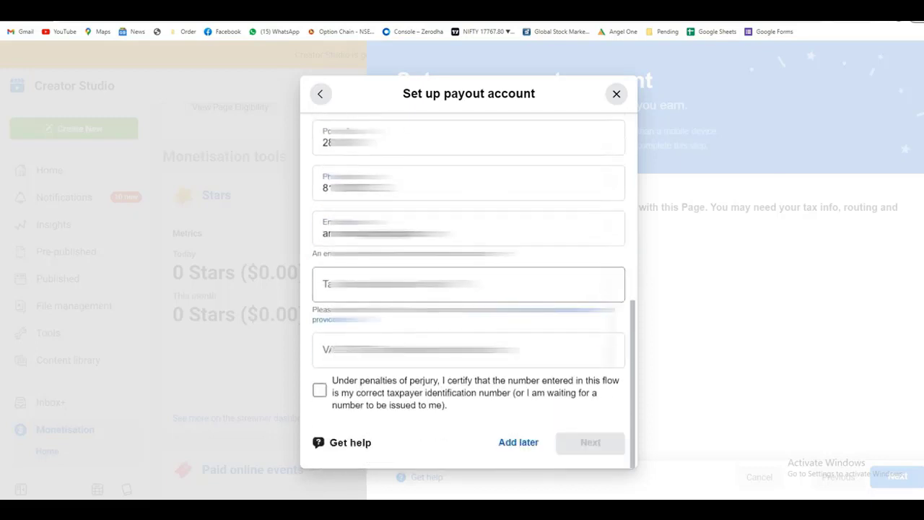
Step: Enter the email address, paste the tax identification number, and certify it
click(468, 285)
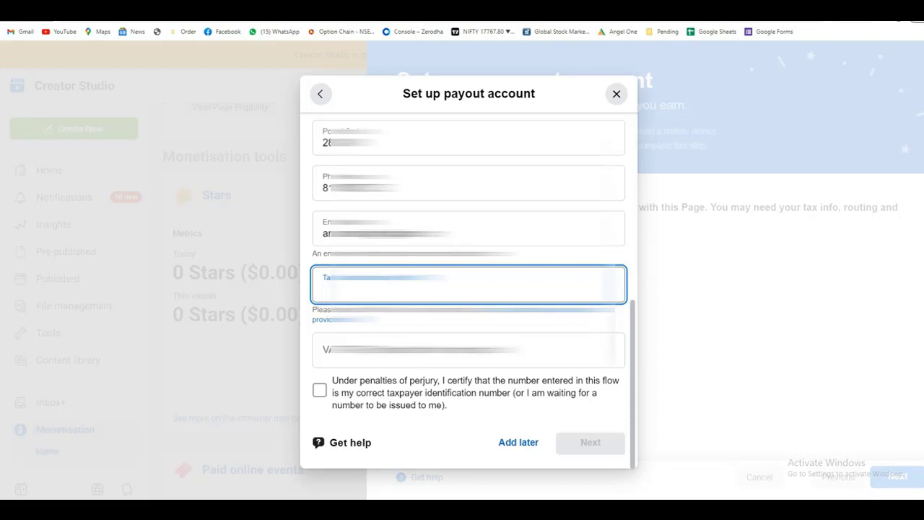
key(ctrl+v)
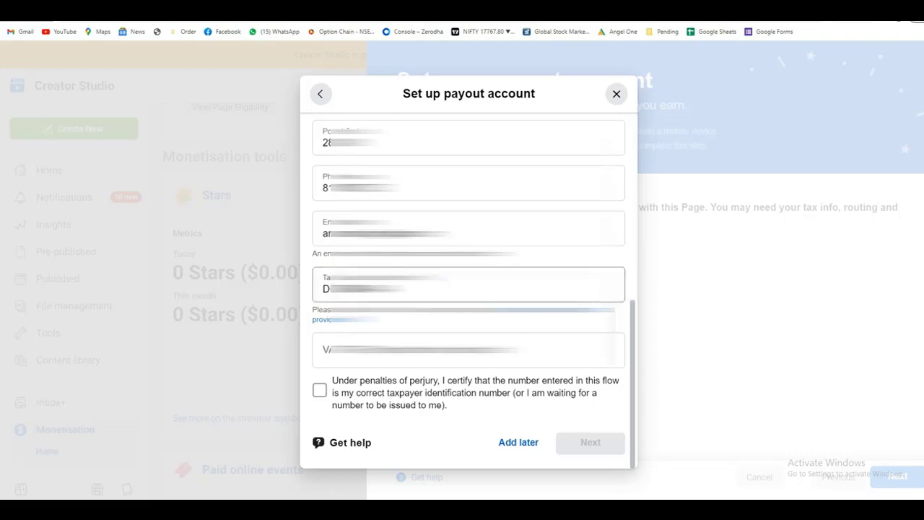
click(319, 389)
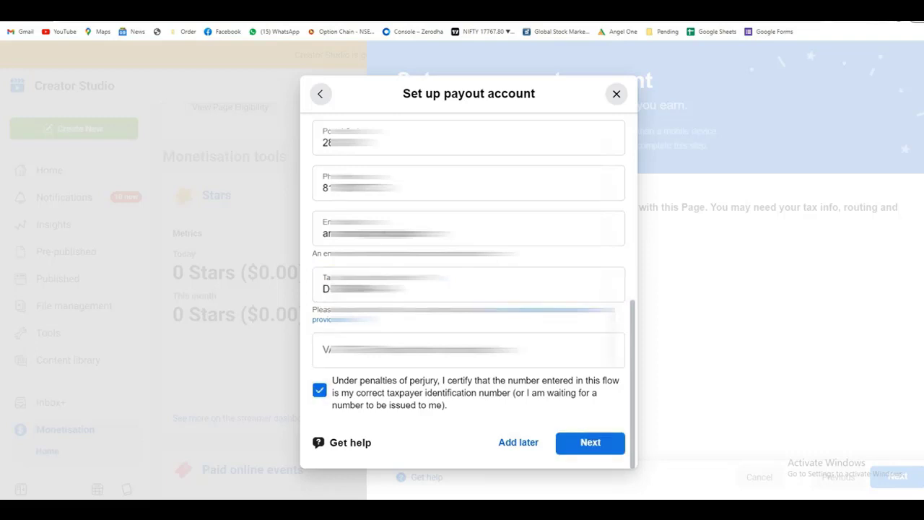
click(590, 442)
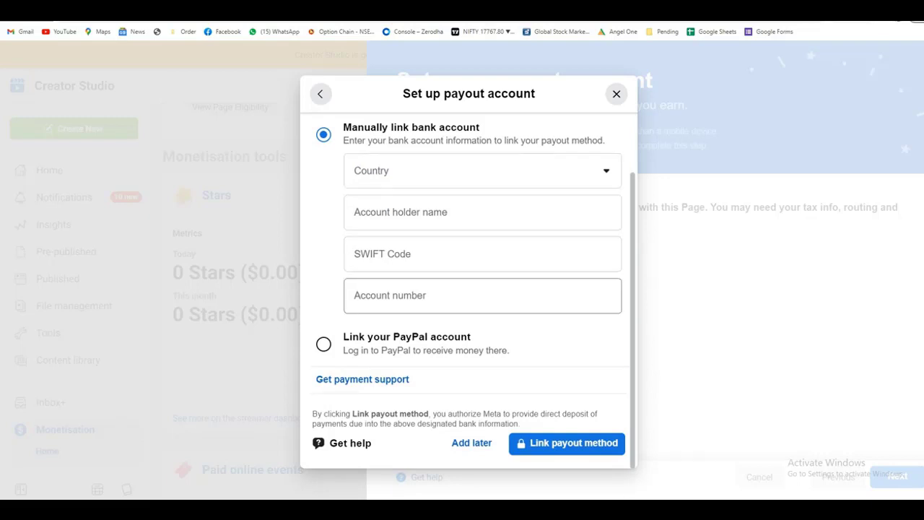
Step: Choose manual bank account linking with India as bank country, and add payout later
click(323, 343)
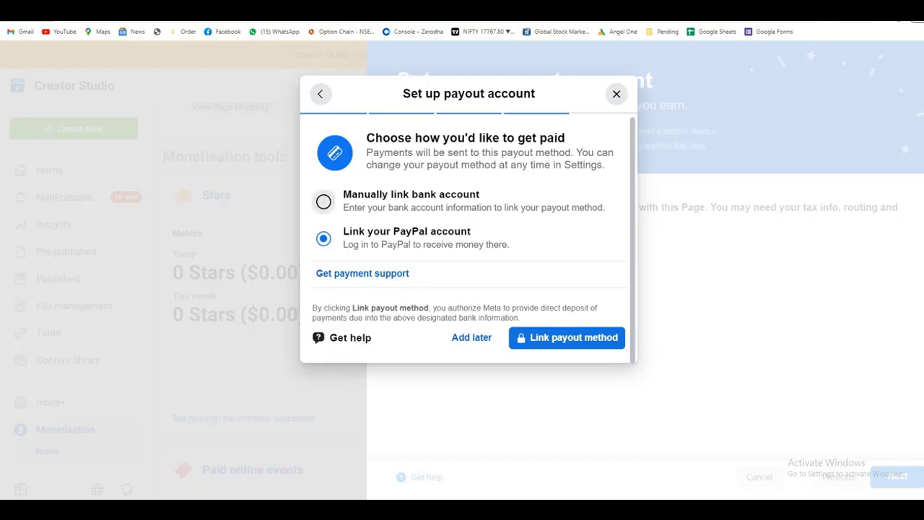
click(324, 201)
click(482, 238)
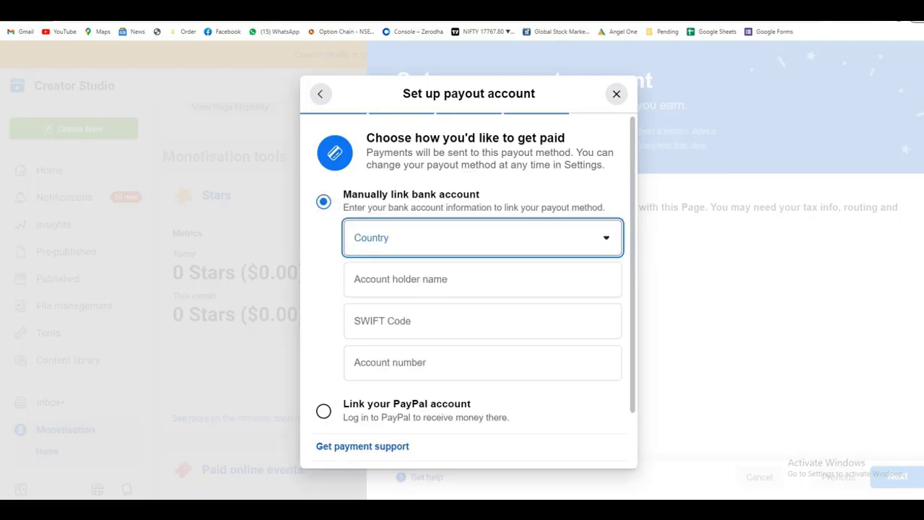
scroll(450, 376, down, 15)
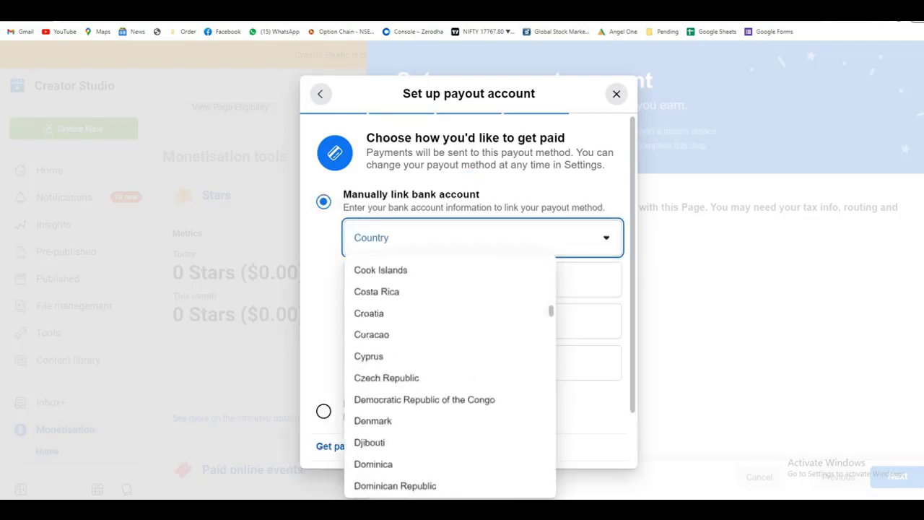
scroll(450, 375, down, 8)
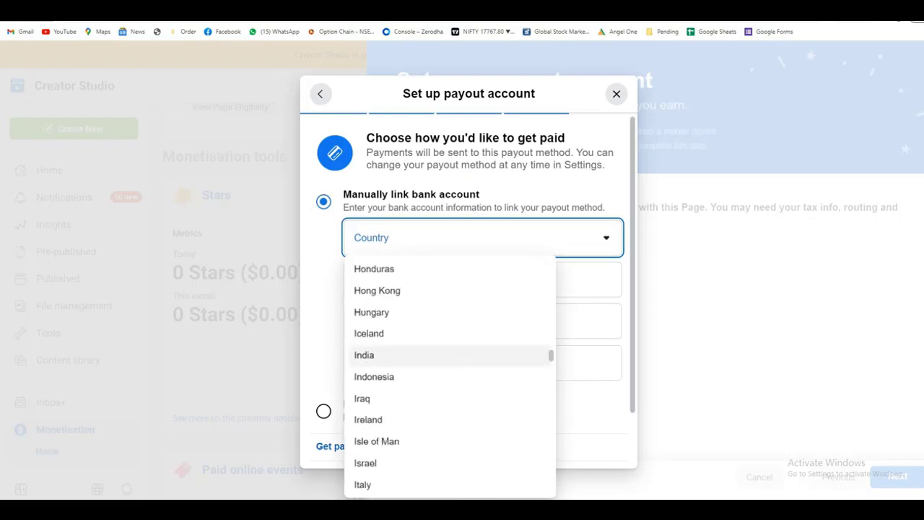
click(376, 354)
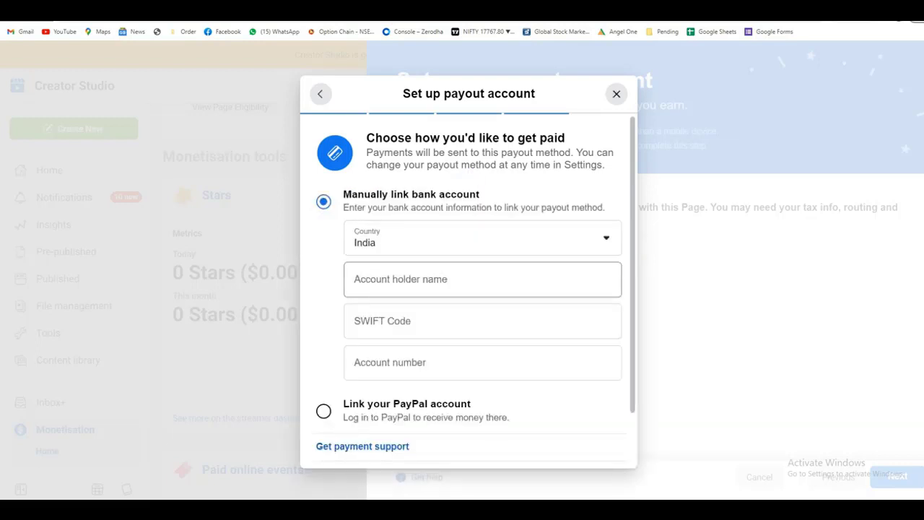
scroll(482, 288, down, 2)
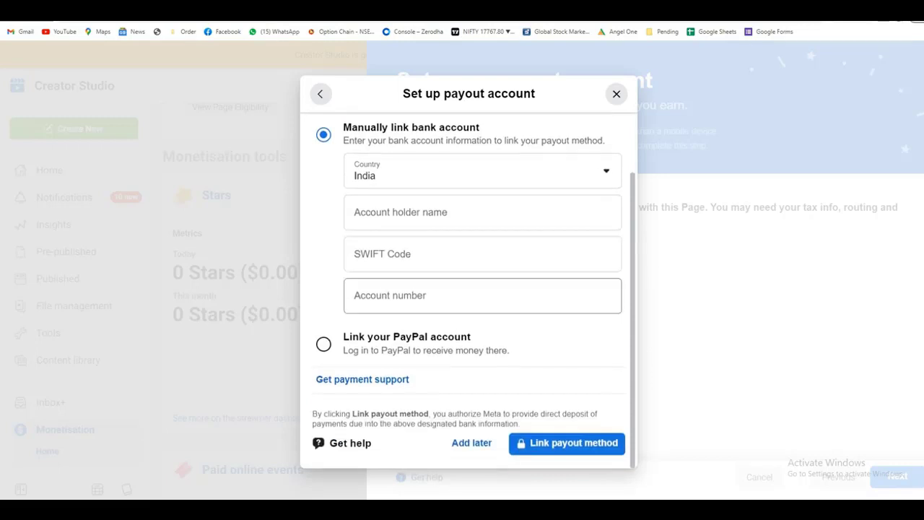
scroll(482, 289, up, 2)
scroll(482, 289, down, 2)
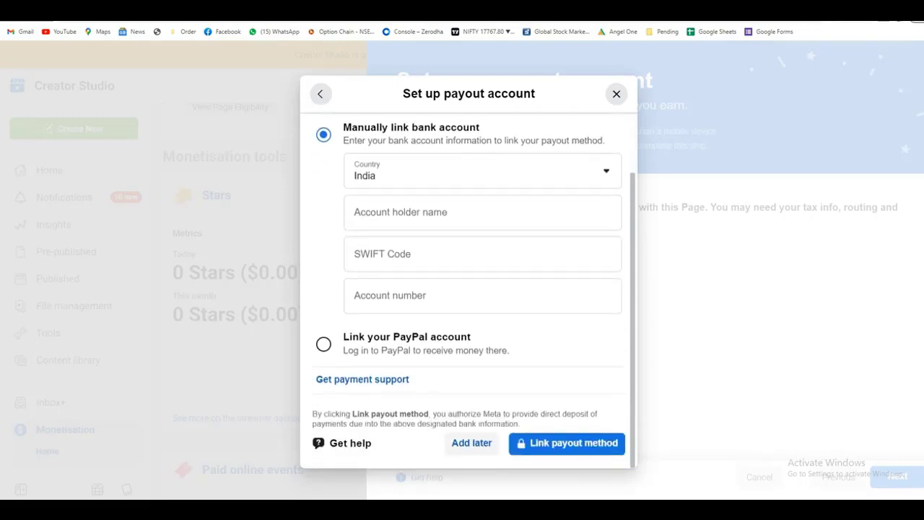
click(471, 443)
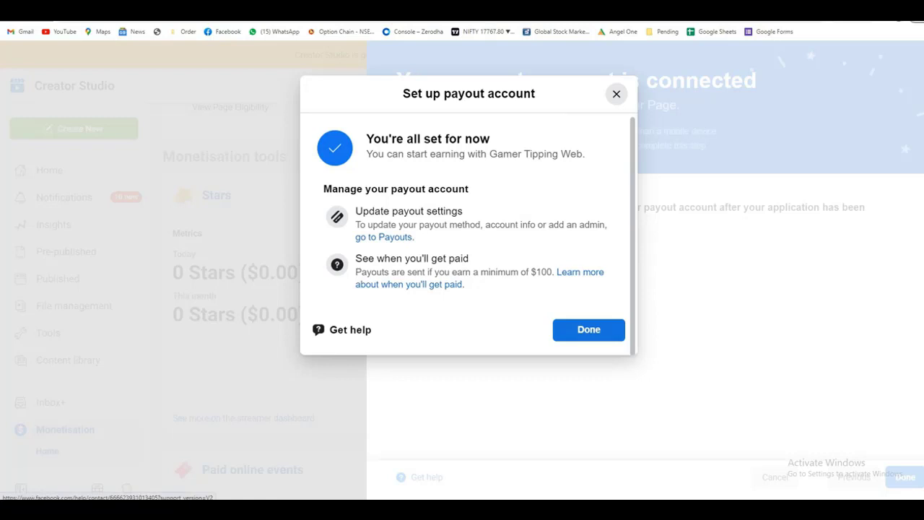
Step: Close the payout confirmation and submit the TGDMusic Page for Stars review
triple_click(427, 138)
click(588, 329)
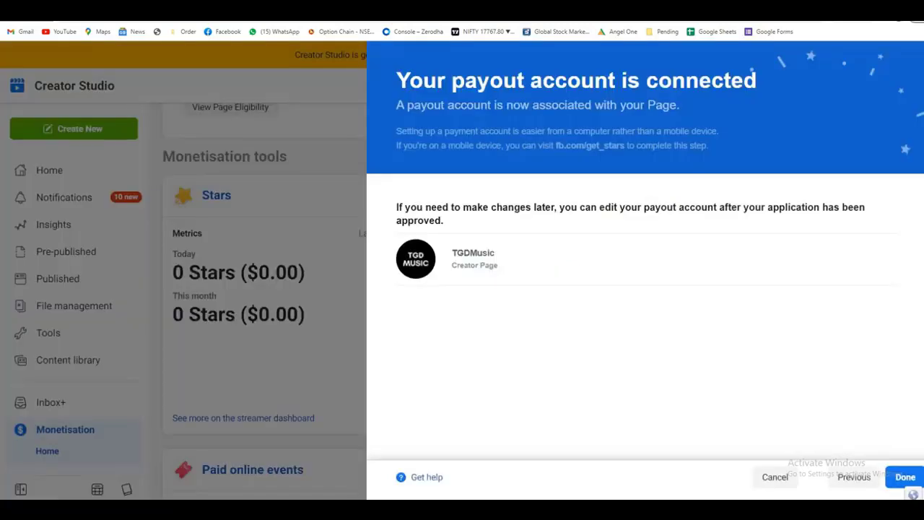
click(905, 476)
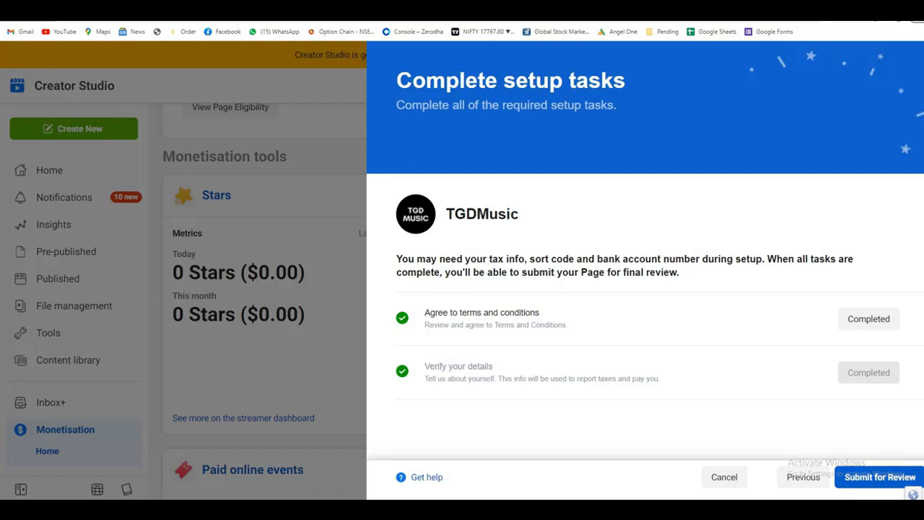
click(879, 476)
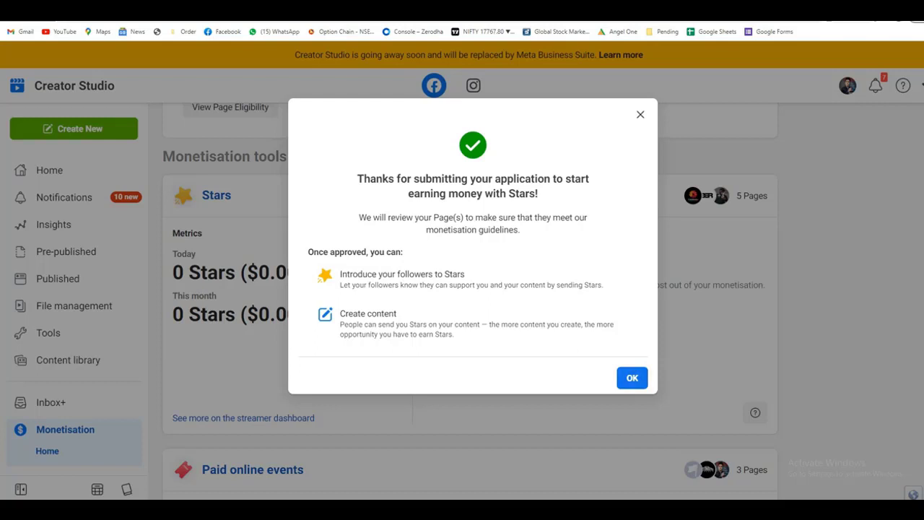
click(631, 377)
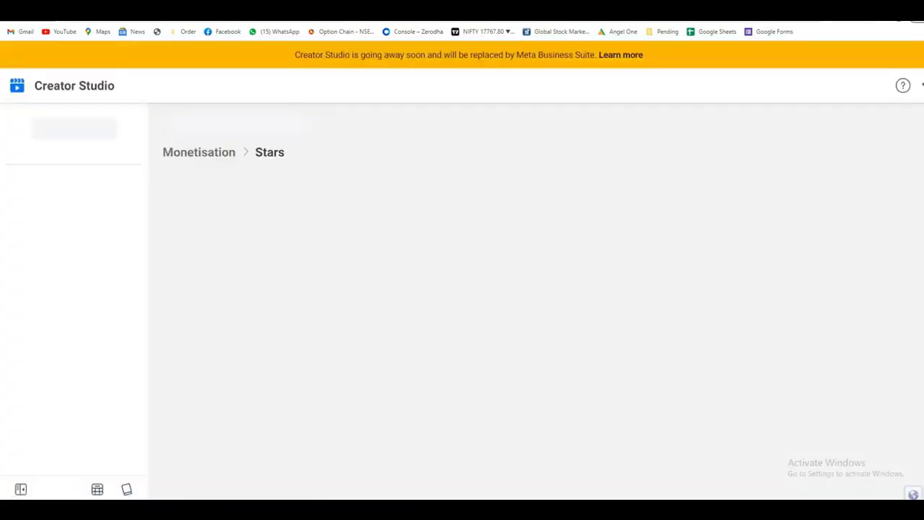
scroll(230, 242, down, 3)
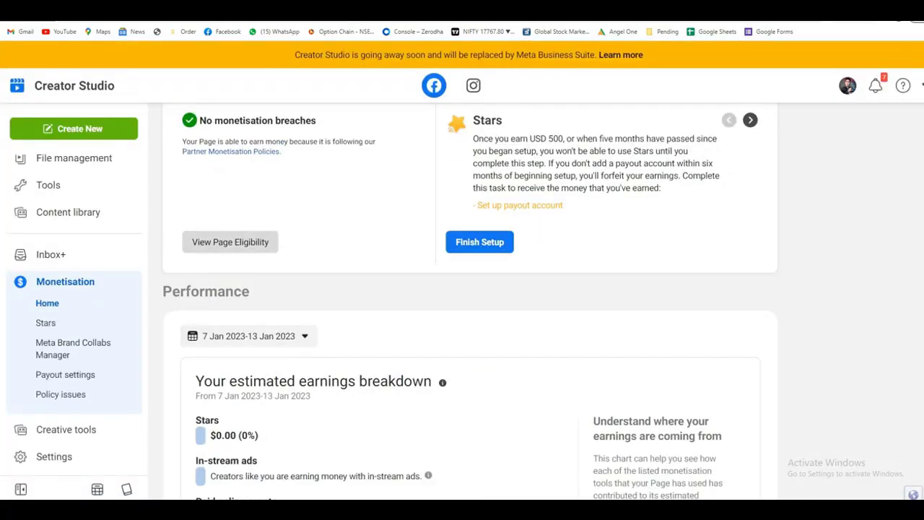
click(230, 242)
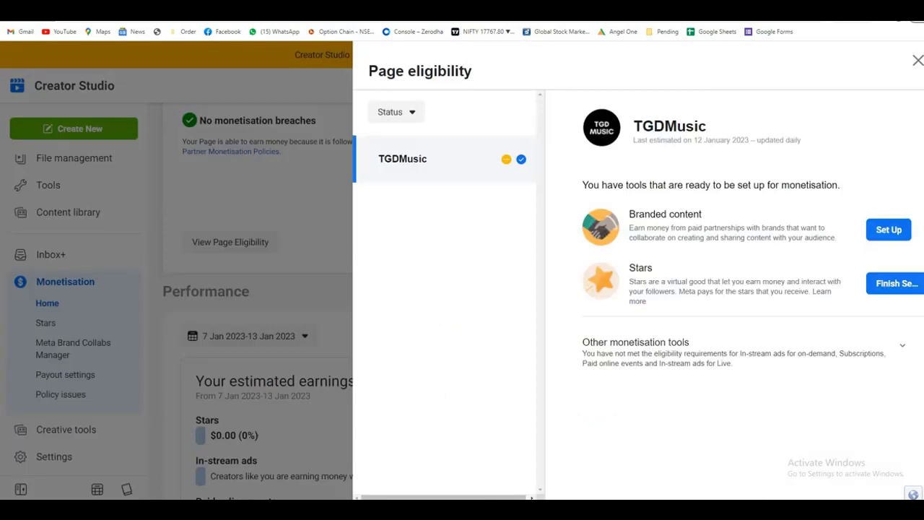
key(Escape)
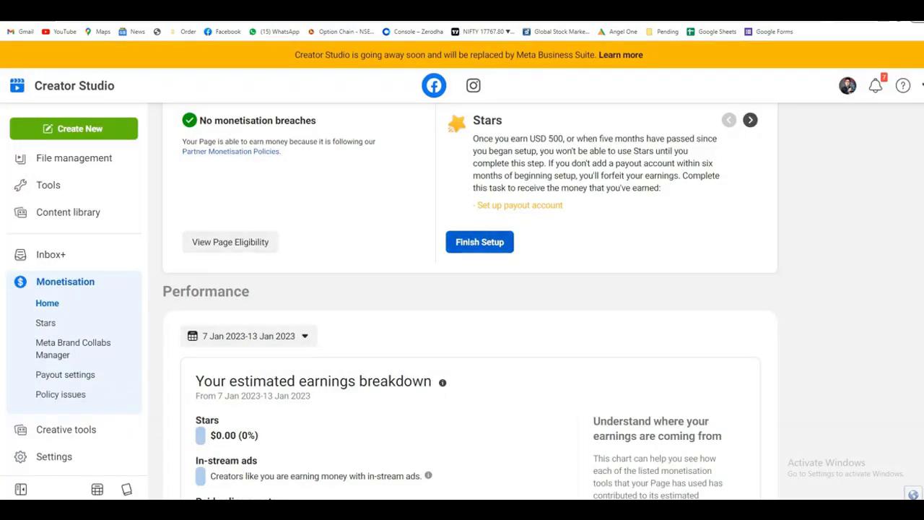
click(230, 242)
click(901, 345)
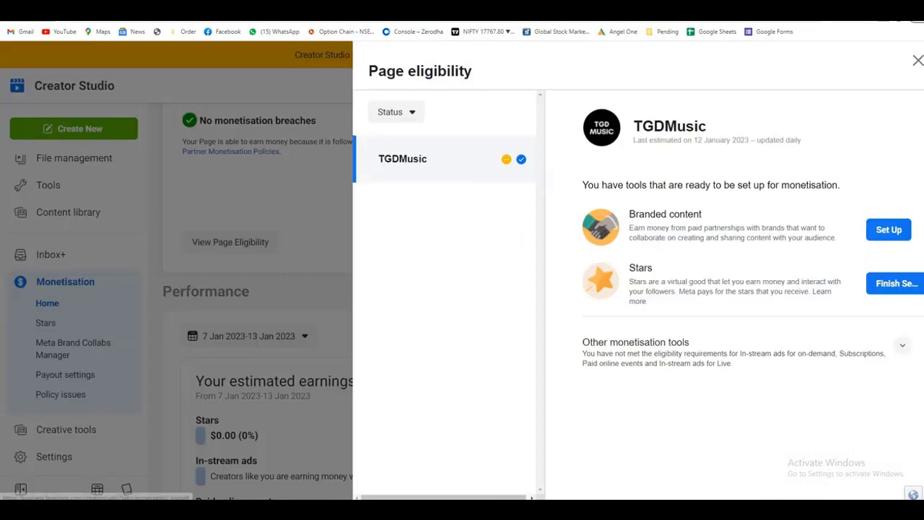
scroll(901, 345, down, 2)
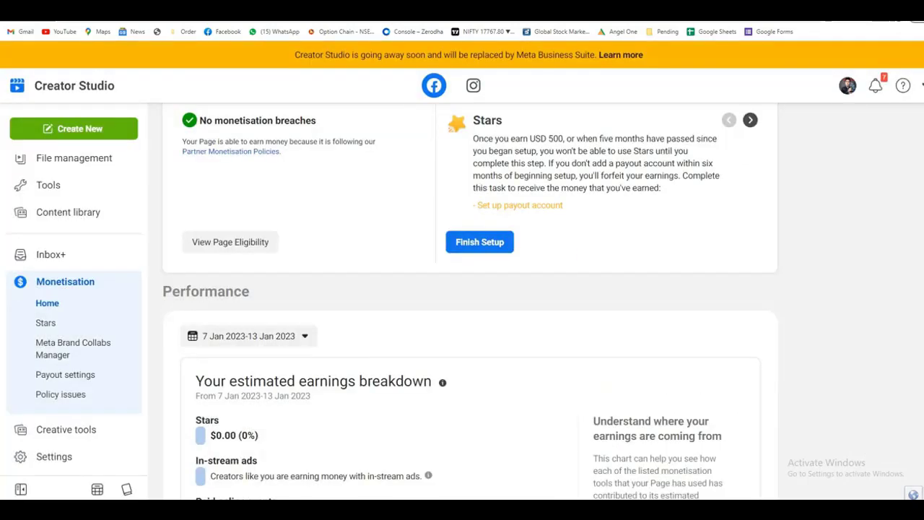
scroll(479, 340, up, 3)
click(479, 340)
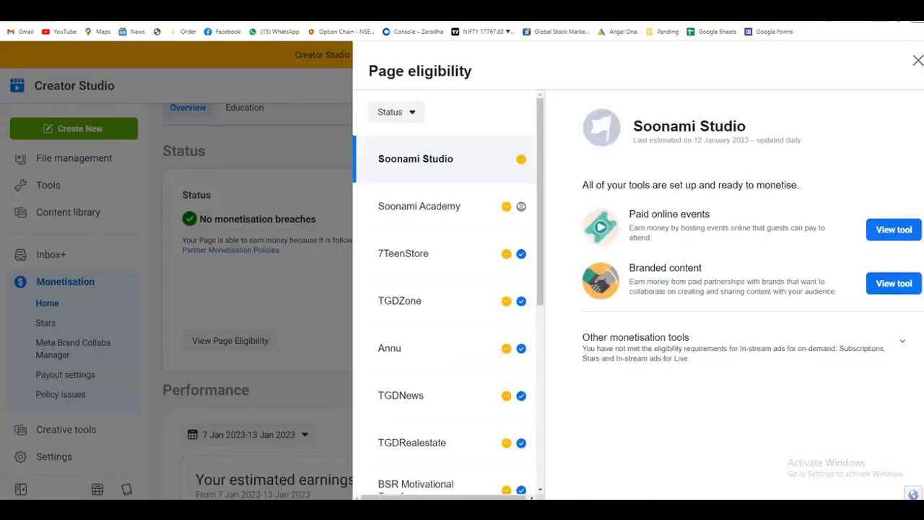
click(421, 206)
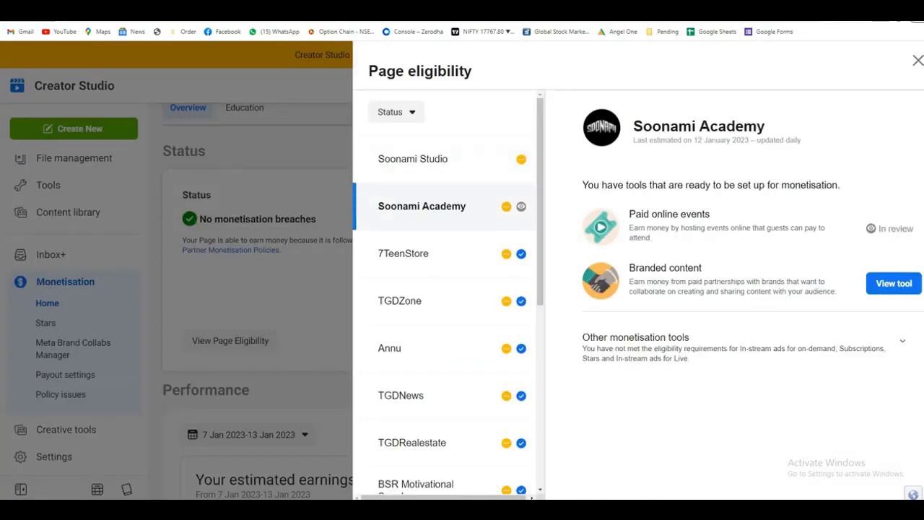
drag(914, 228, 877, 228)
key(Escape)
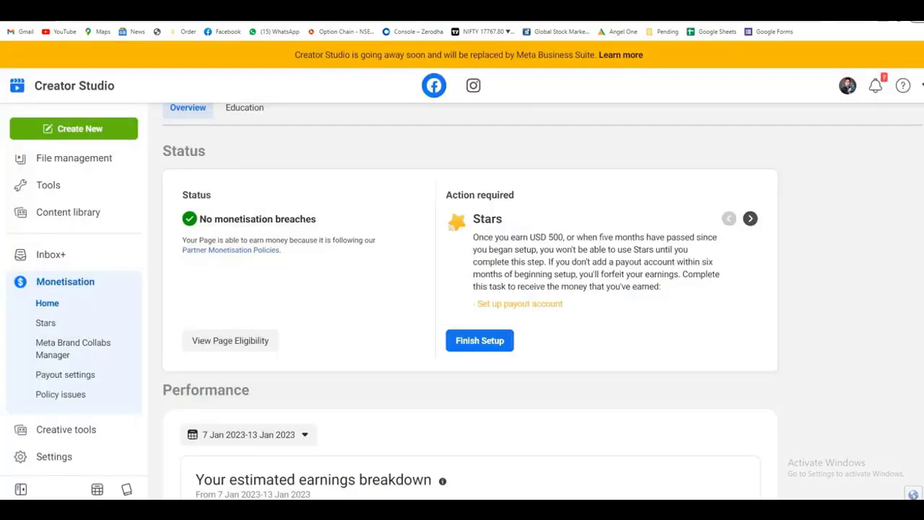
click(231, 339)
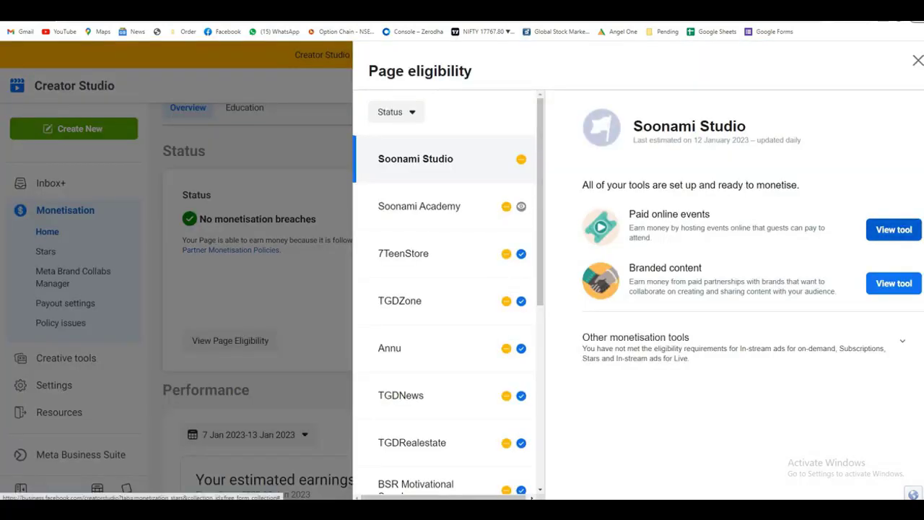
key(Escape)
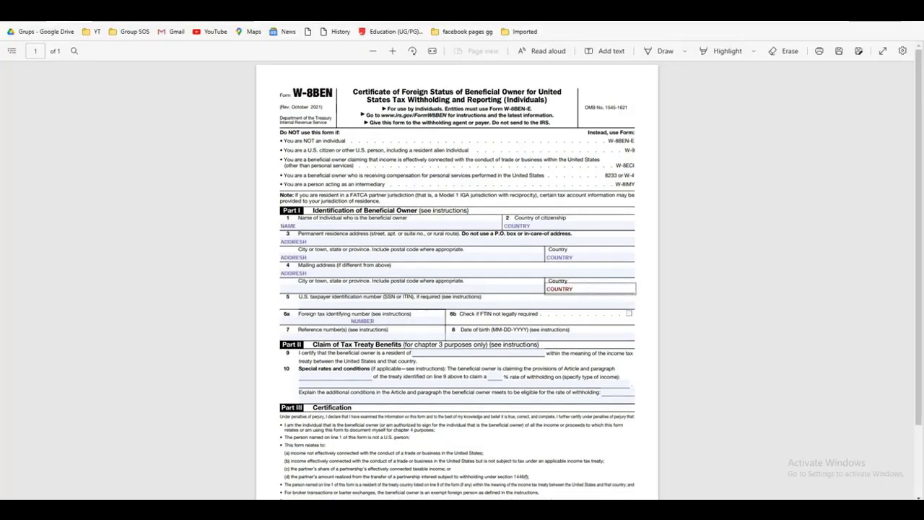
Step: Switch to the filled-in Form W-8BEN copy in the PDF viewer
key(ctrl+plus)
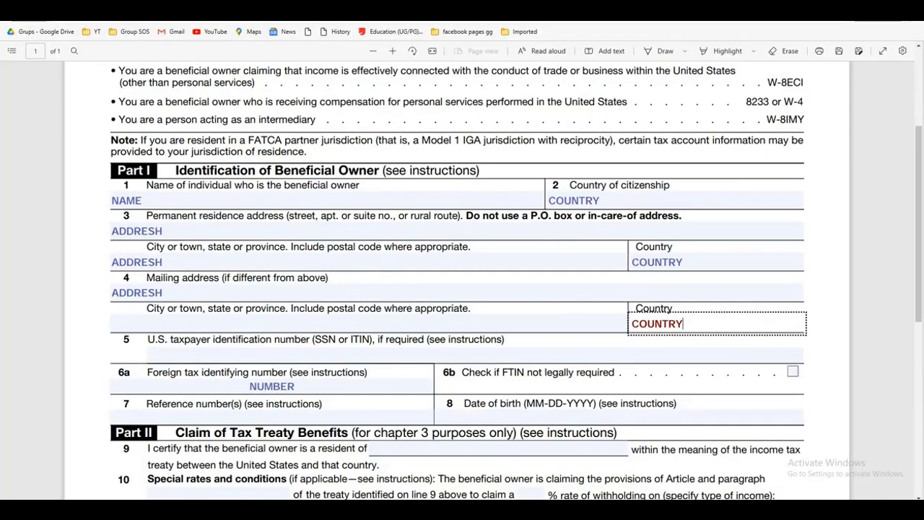
scroll(459, 324, up, 3)
scroll(458, 289, down, 3)
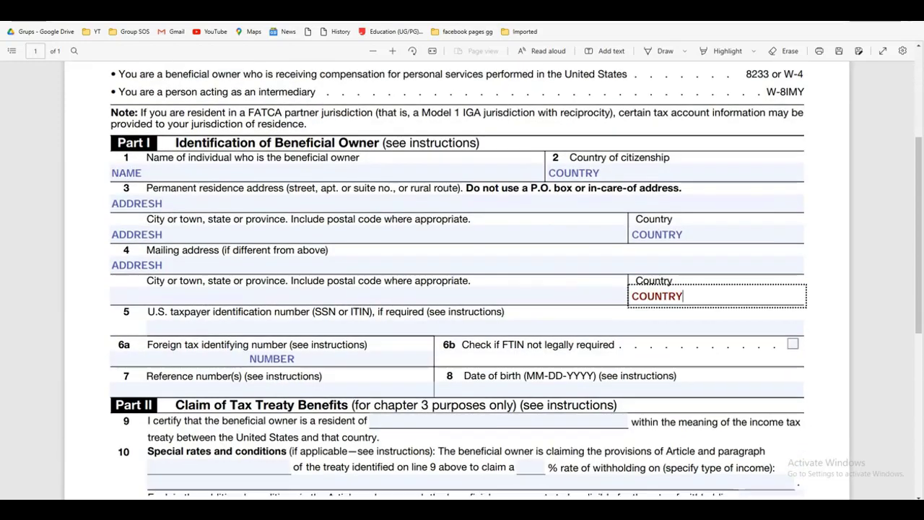
click(181, 173)
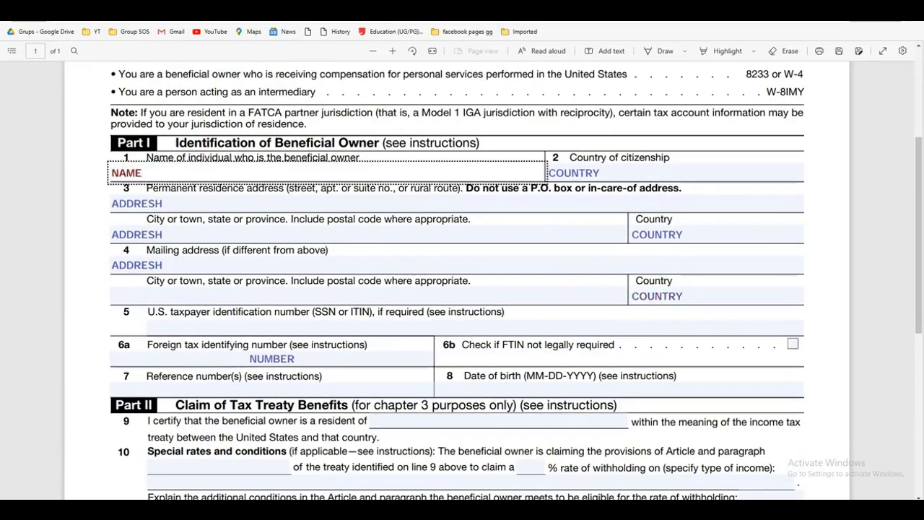
key(Escape)
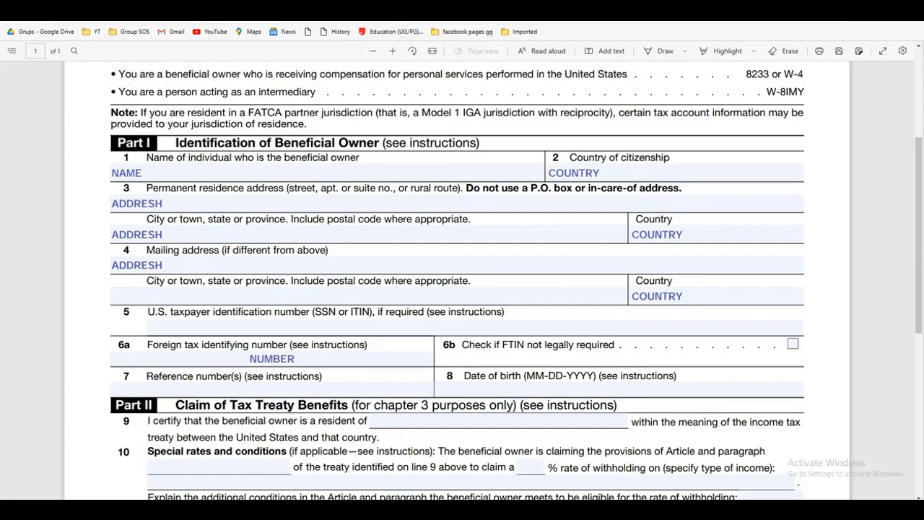
drag(147, 188, 287, 188)
click(163, 203)
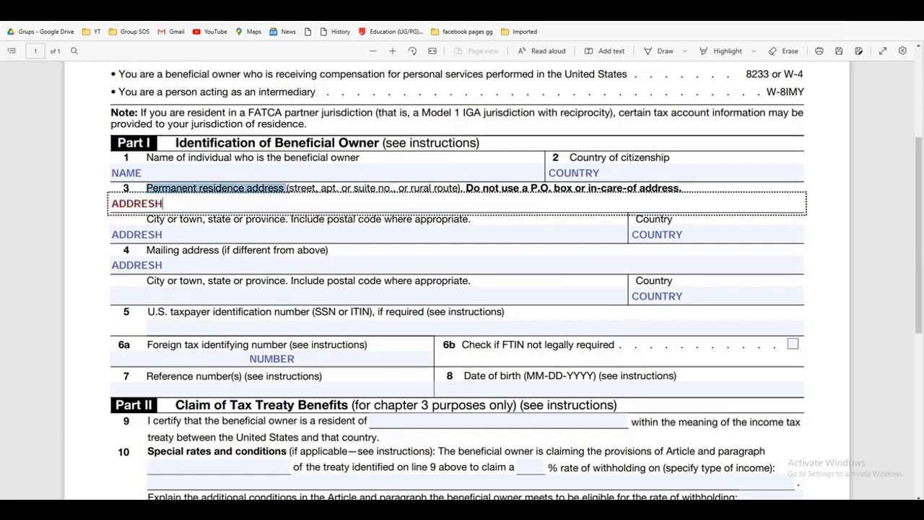
key(Escape)
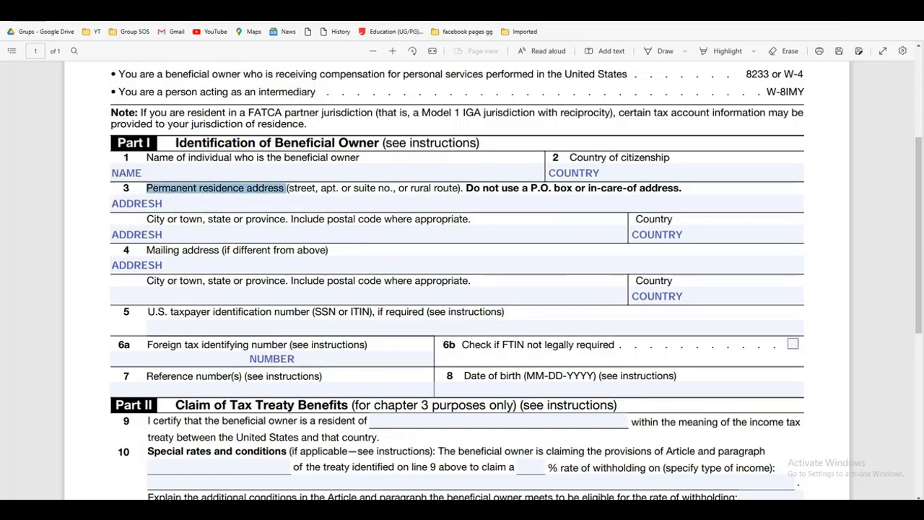
drag(146, 219, 286, 219)
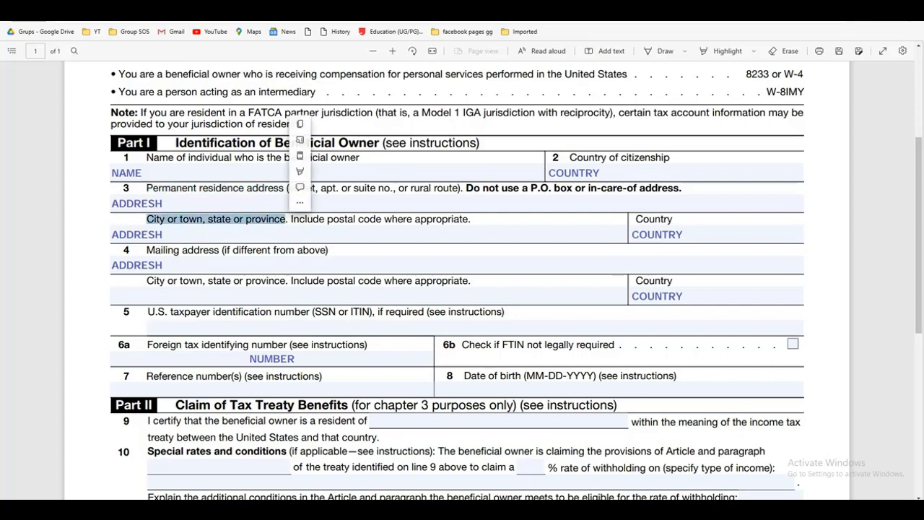
click(163, 234)
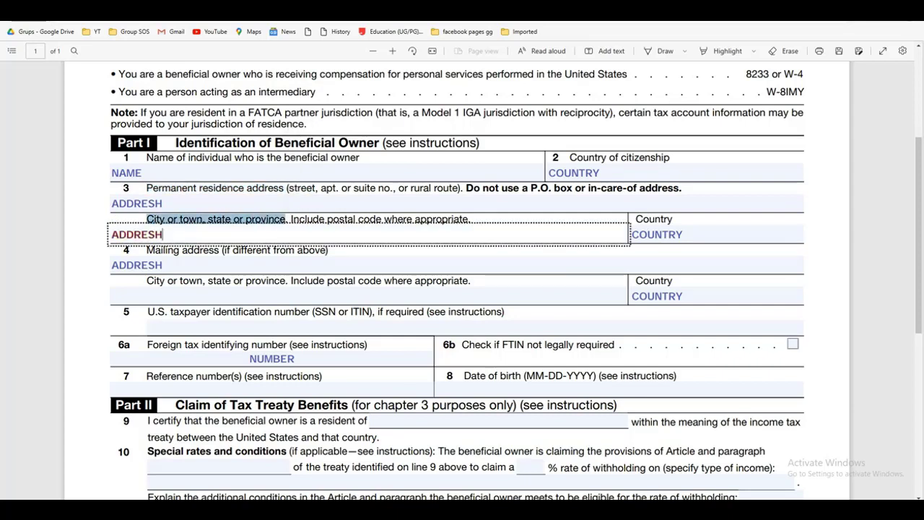
key(Escape)
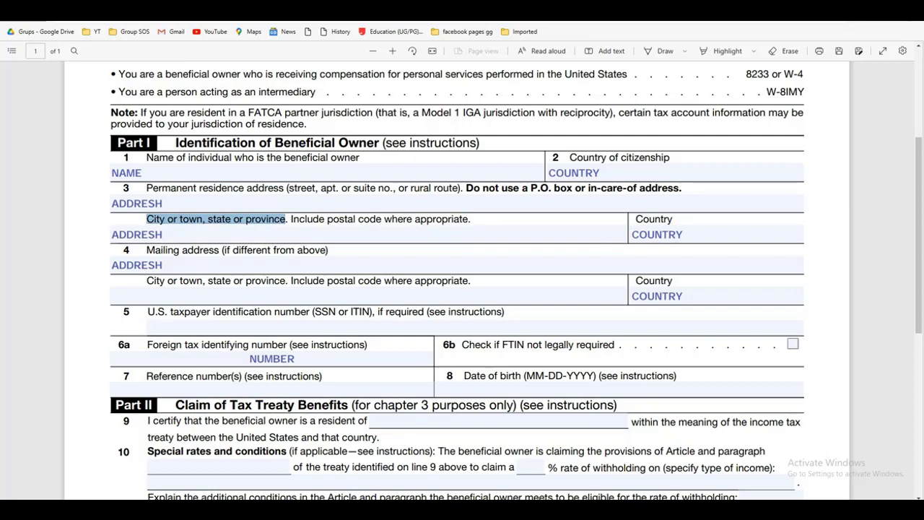
drag(147, 250, 271, 250)
key(Escape)
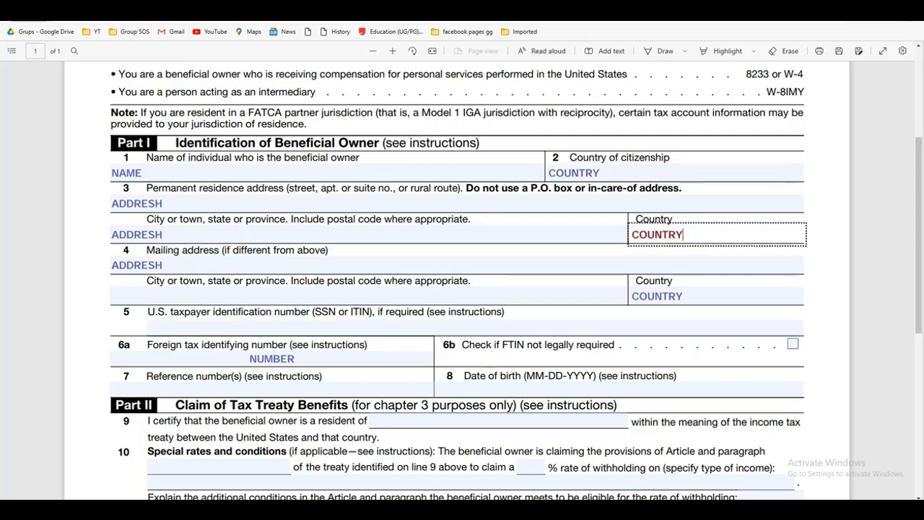
click(682, 234)
click(599, 173)
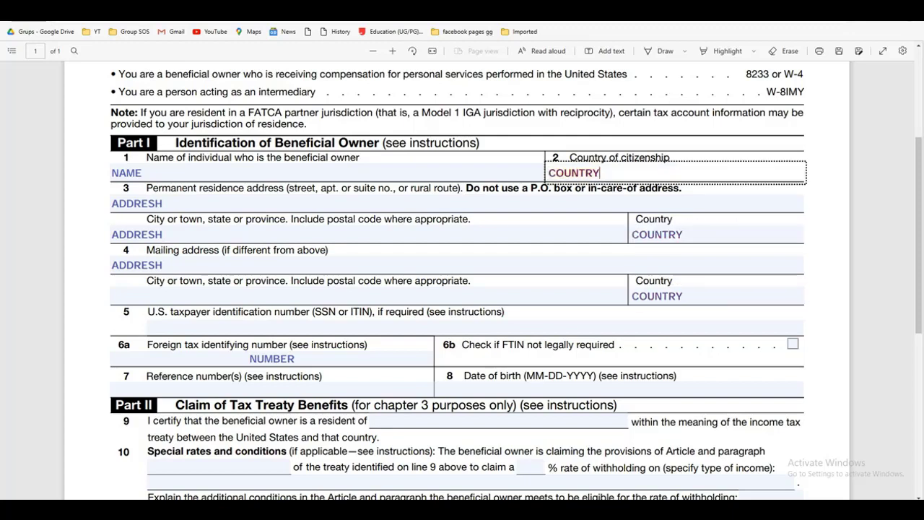
scroll(461, 289, down, 2)
click(288, 220)
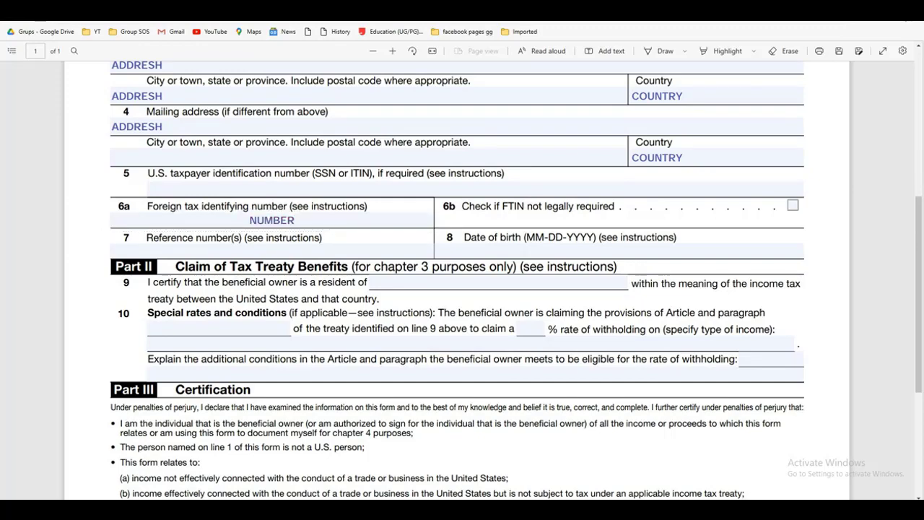
Step: Replace the 10/18/2022 signing date in Part III with 'DTAE OF SU'
scroll(462, 288, down, 1)
scroll(462, 289, down, 3)
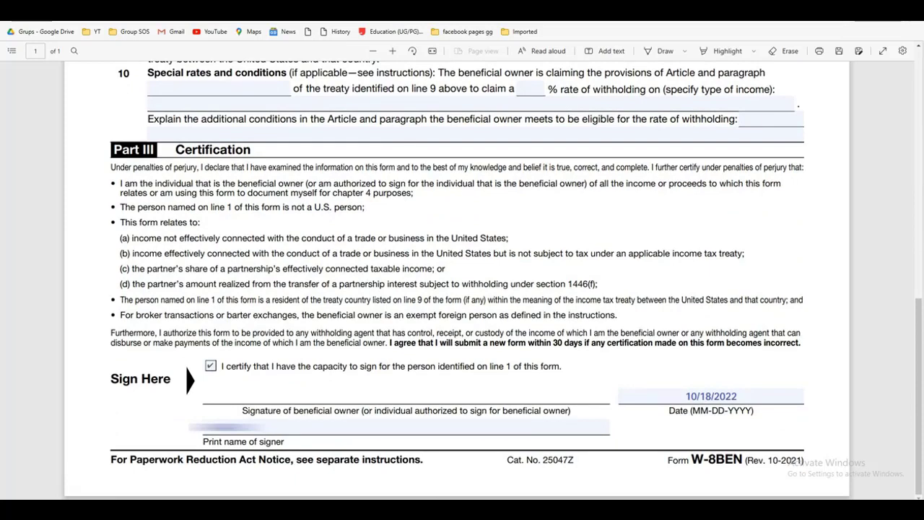
key(Tab)
key(Tab)
key(Tab)
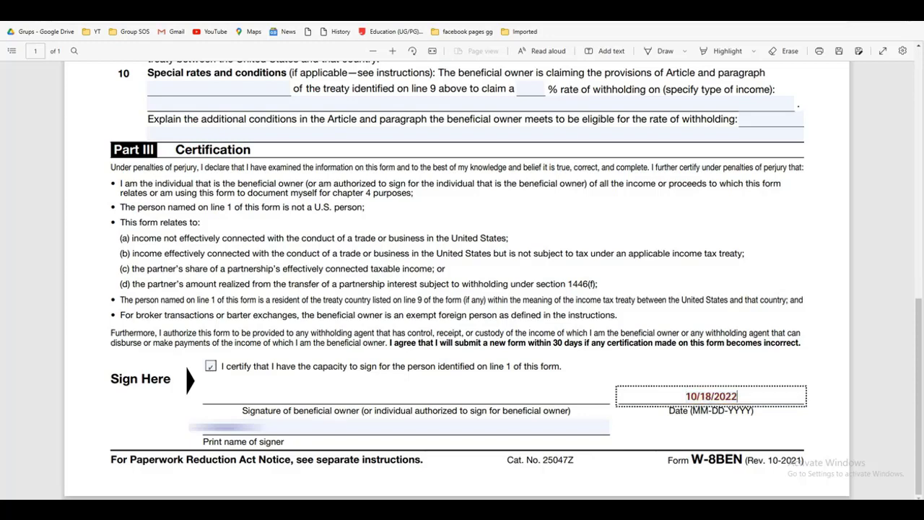
key(ctrl+a)
key(BackSpace)
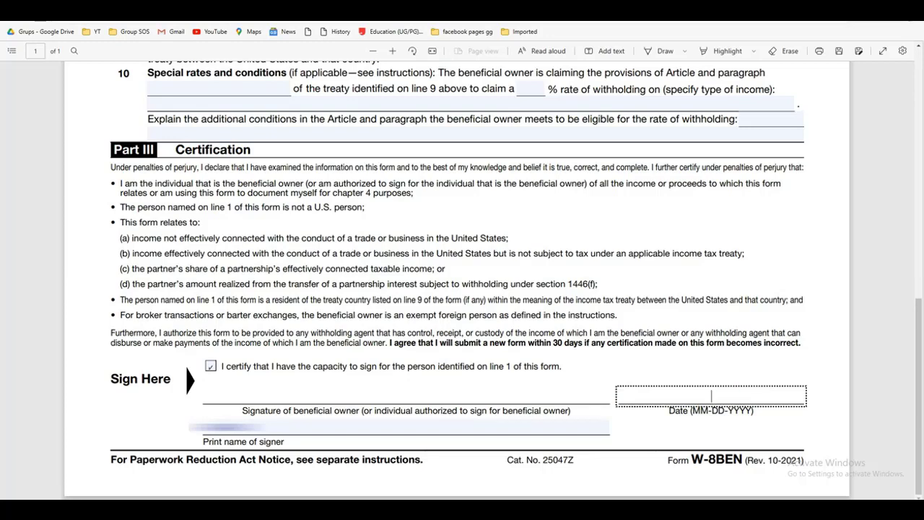
text(DTAE OF SU)
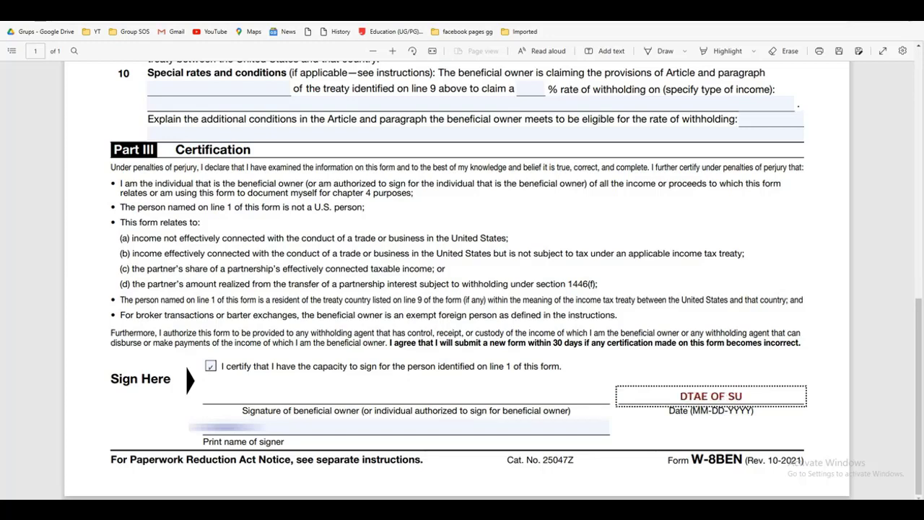